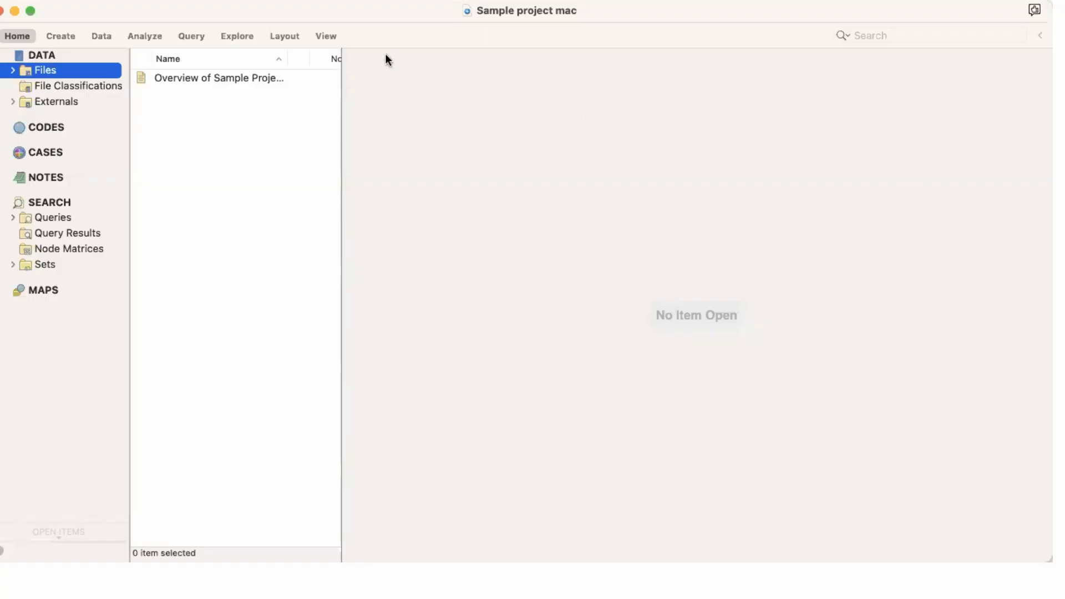
Step: Create a new Matrix Coding query
click(191, 35)
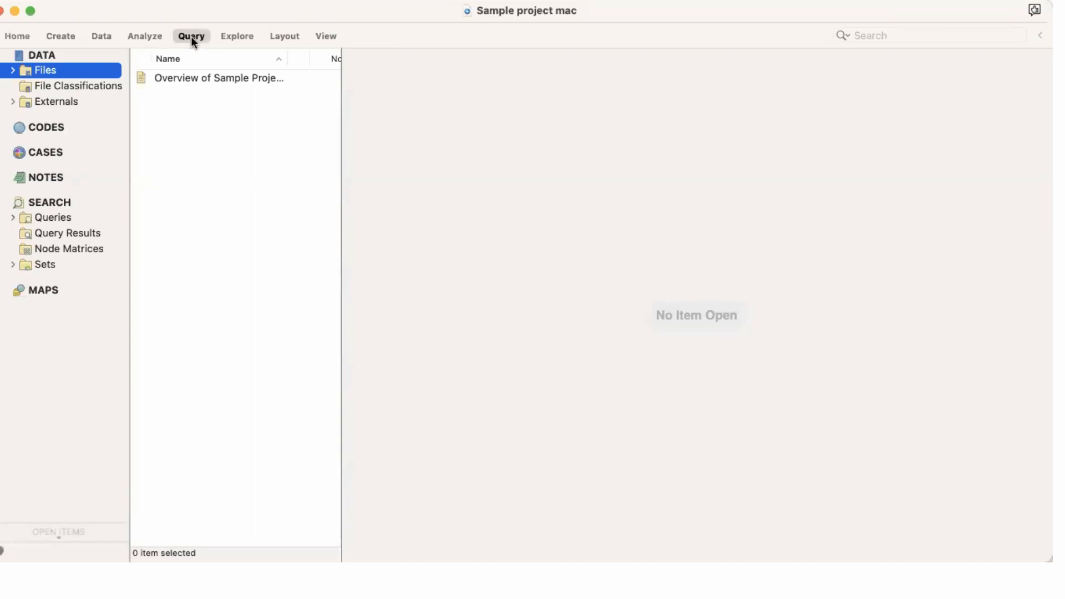
click(191, 36)
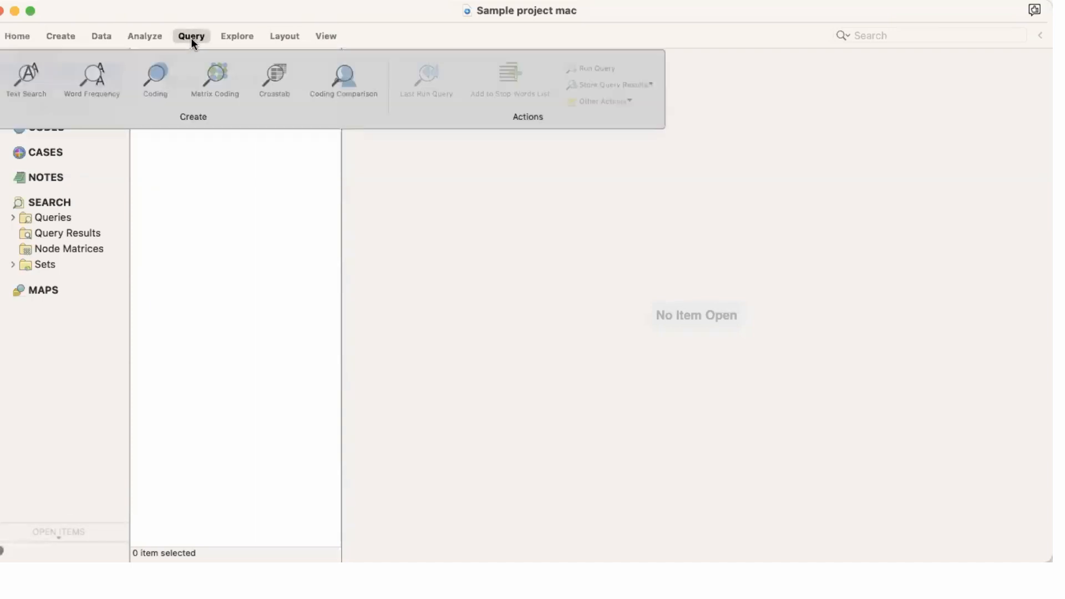
click(216, 79)
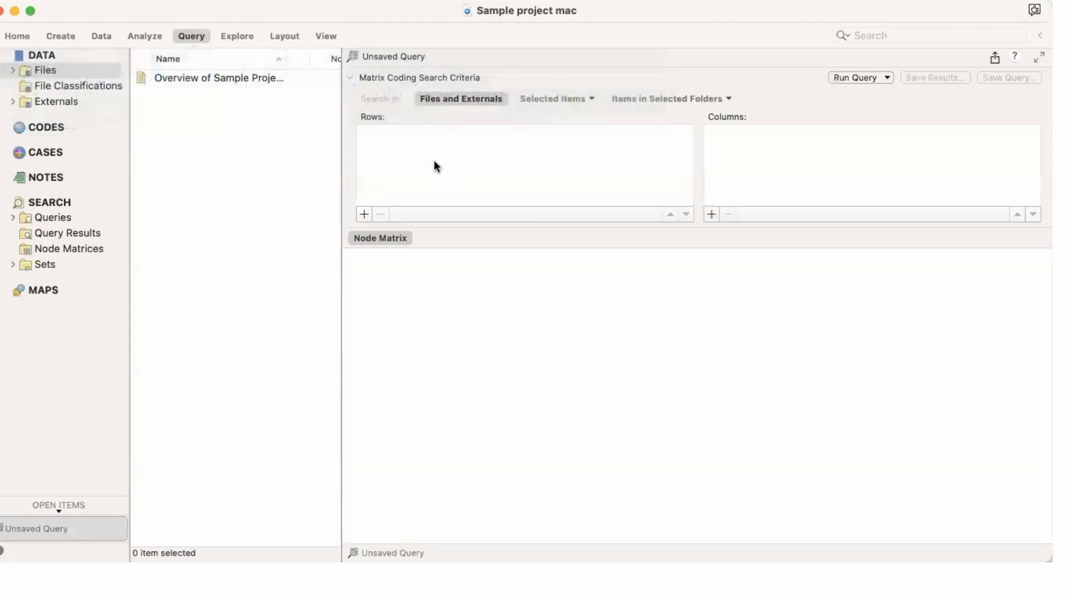
Step: Open the item selection for the query's rows and show the contents of the Interviews folder under Files
click(364, 214)
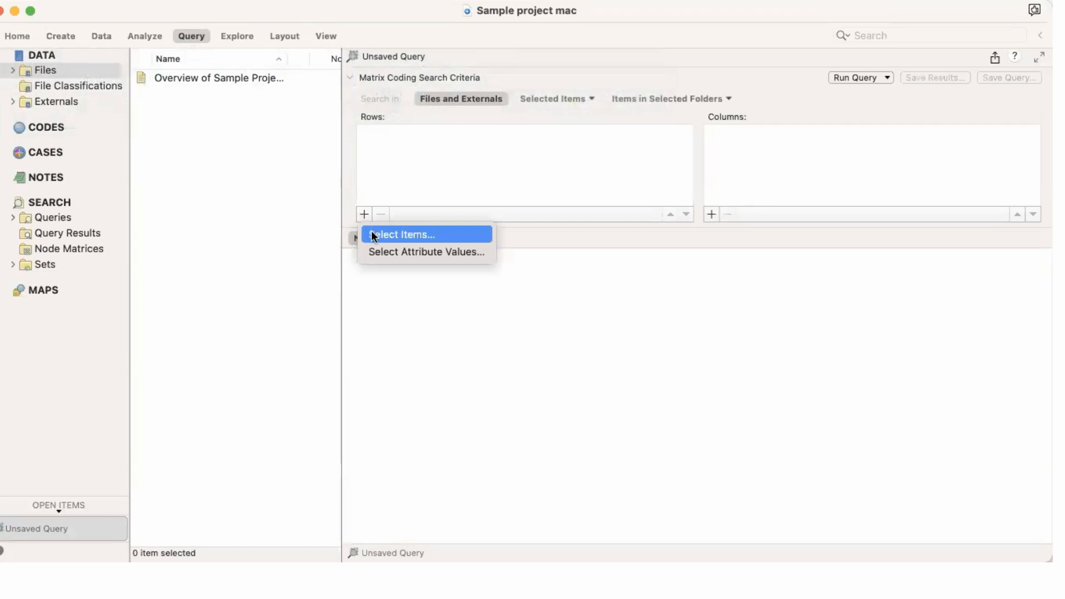
click(390, 235)
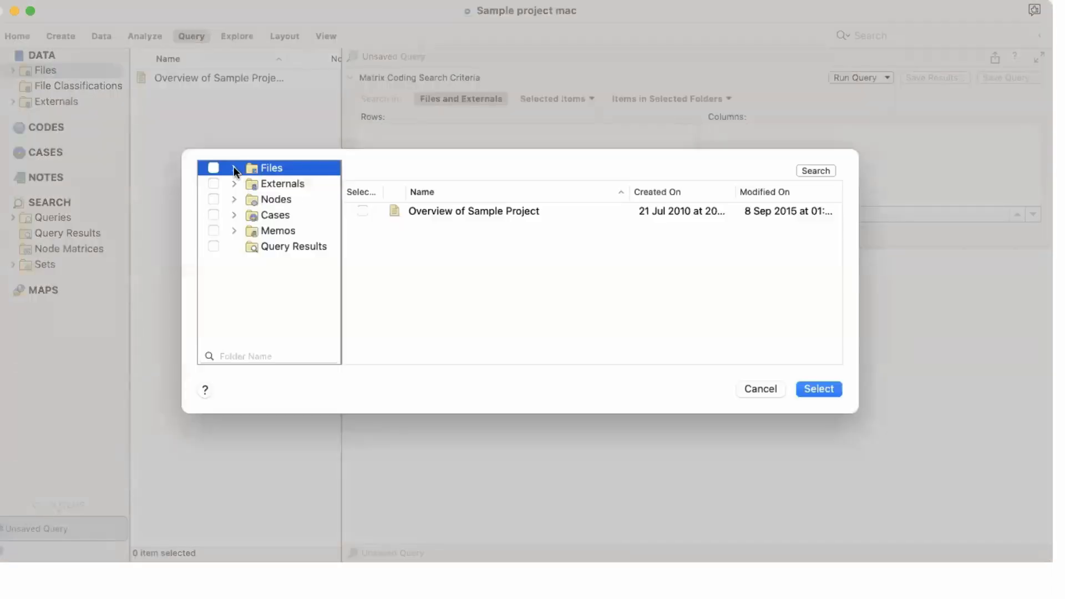
click(234, 167)
click(257, 201)
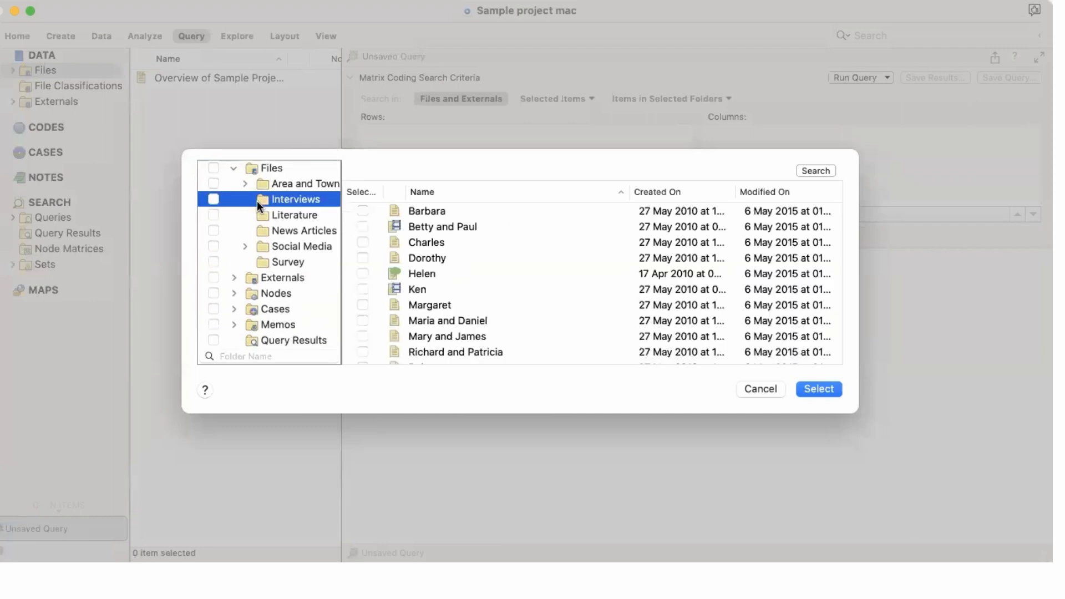
Step: Select the first three text document interviews in the list for the rows, leaving out the video interview between them
click(362, 211)
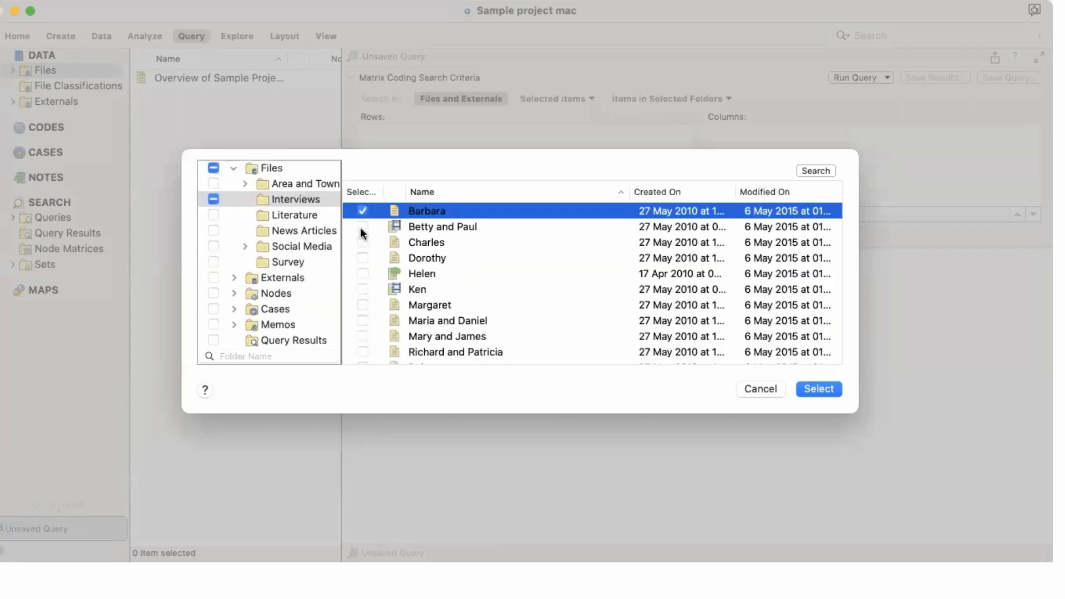
click(363, 226)
click(363, 242)
scroll(362, 250, down, 3)
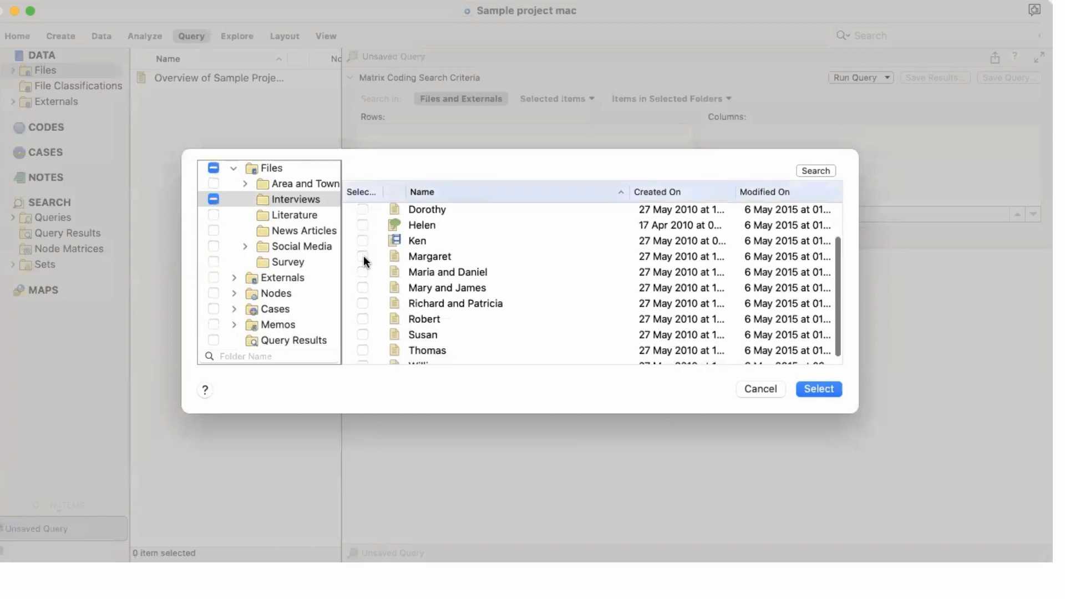
scroll(365, 260, up, 3)
click(363, 227)
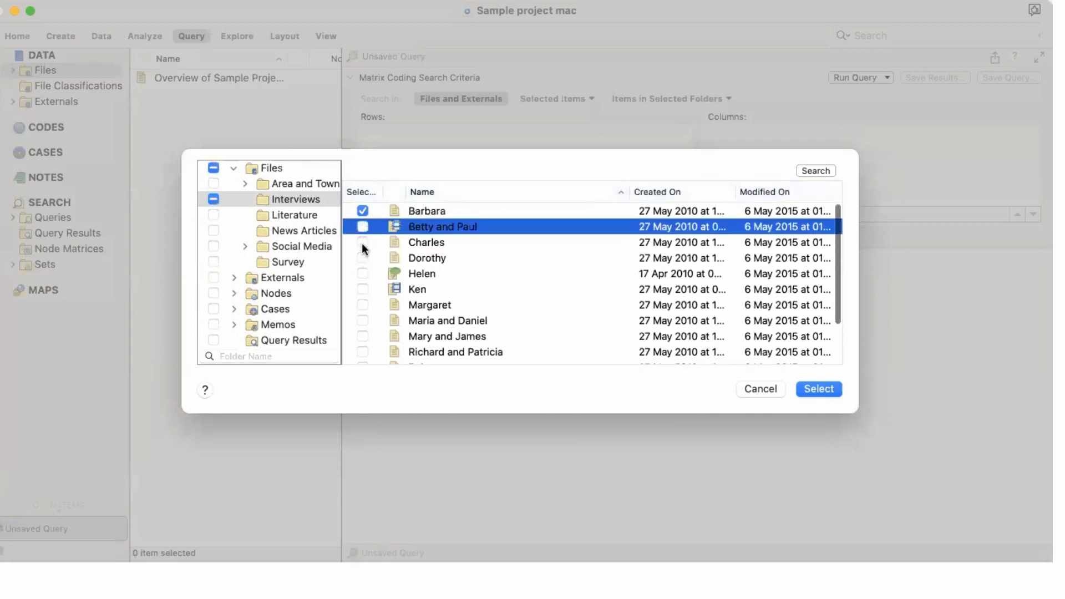
click(361, 243)
click(361, 257)
scroll(362, 260, down, 4)
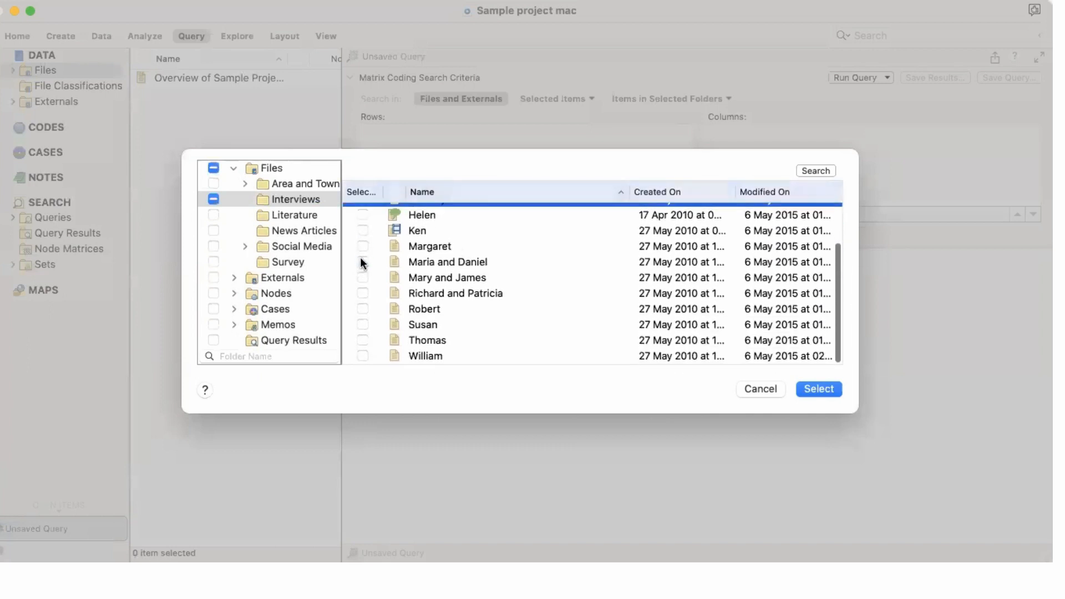
Step: Select the remaining text document interviews, leaving out the picture and video items, and add all selected interviews as the query's rows
click(364, 249)
click(363, 263)
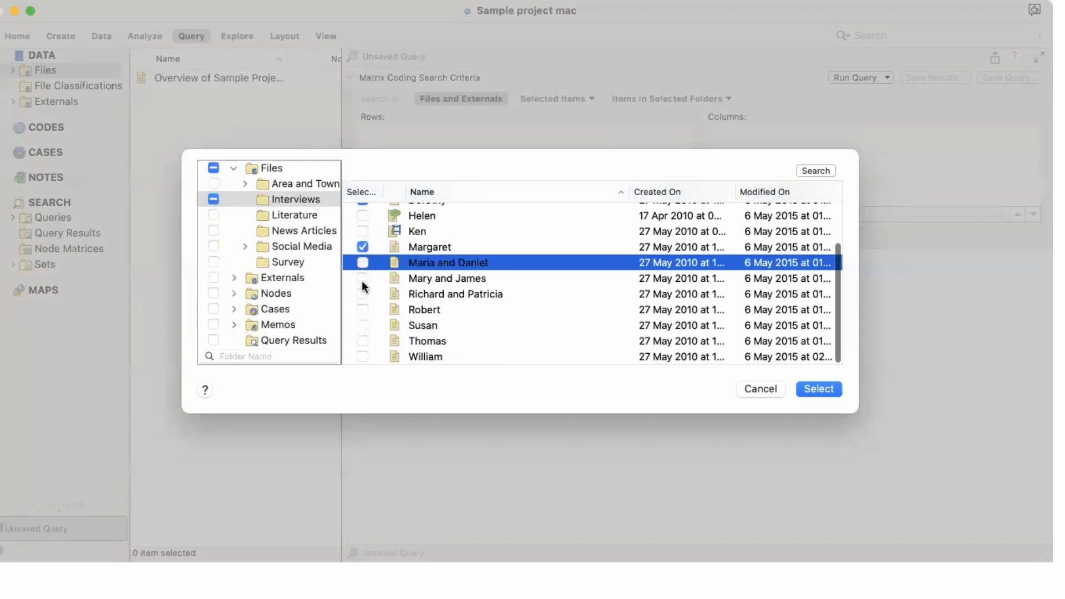
click(362, 278)
click(361, 293)
click(362, 309)
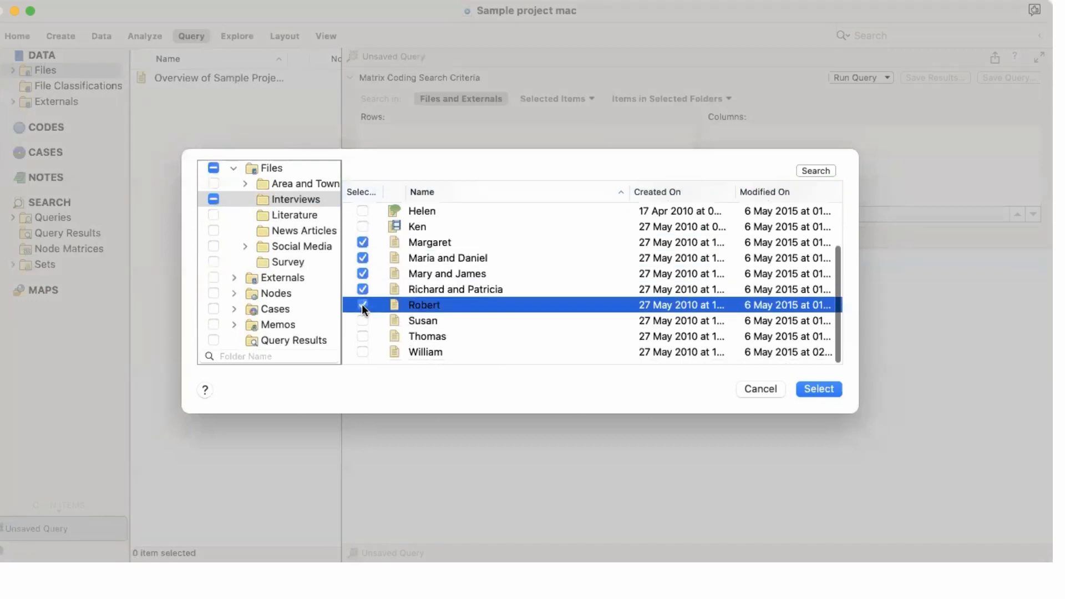
click(363, 325)
click(364, 340)
click(363, 356)
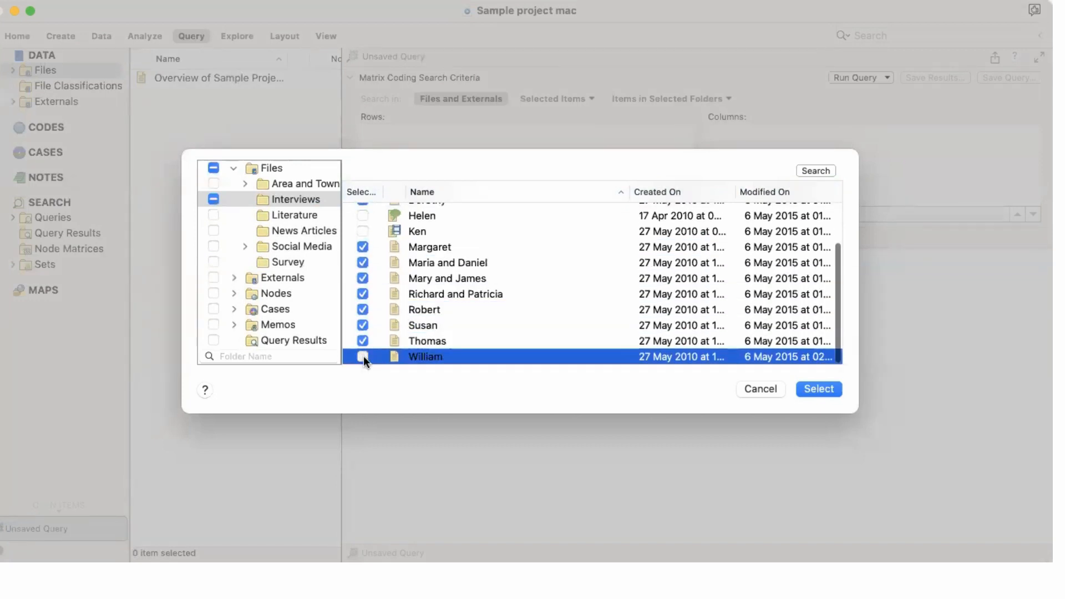
click(836, 391)
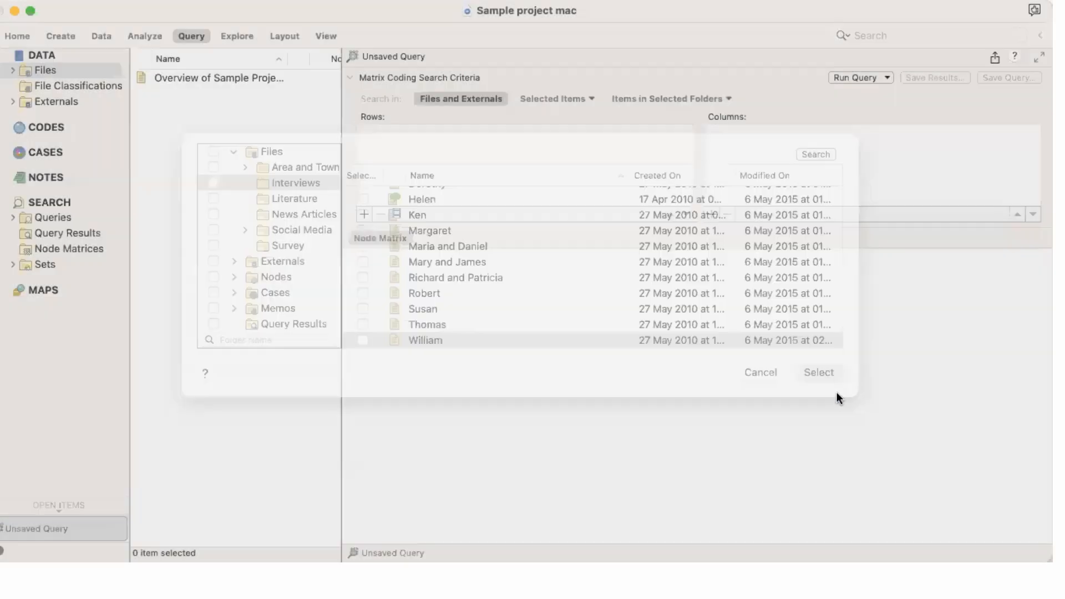
Step: Open the item selection for the query's columns and show the project's Nodes
click(709, 212)
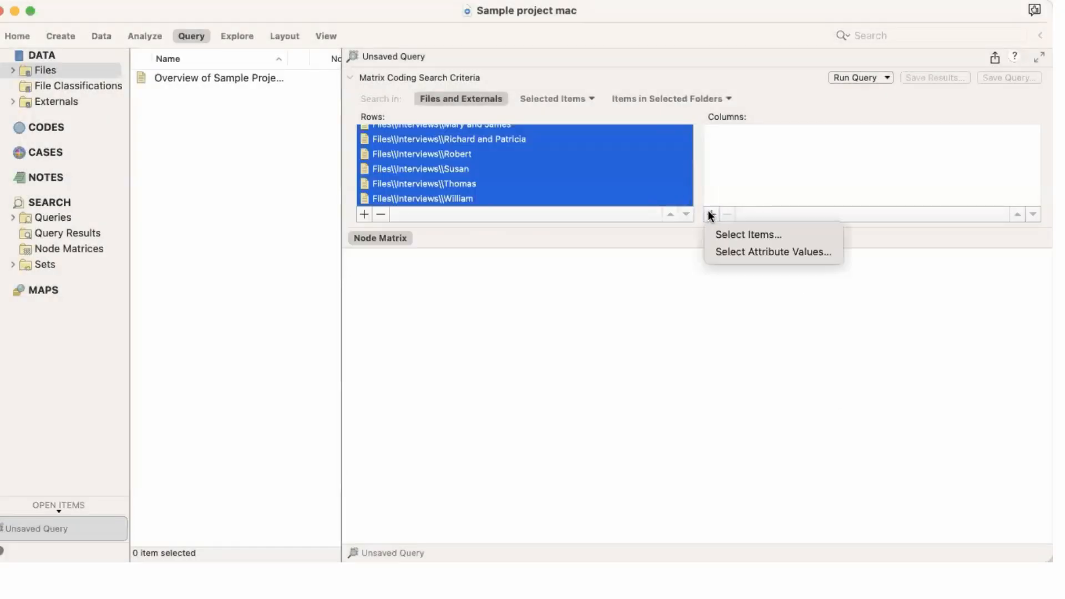
click(728, 238)
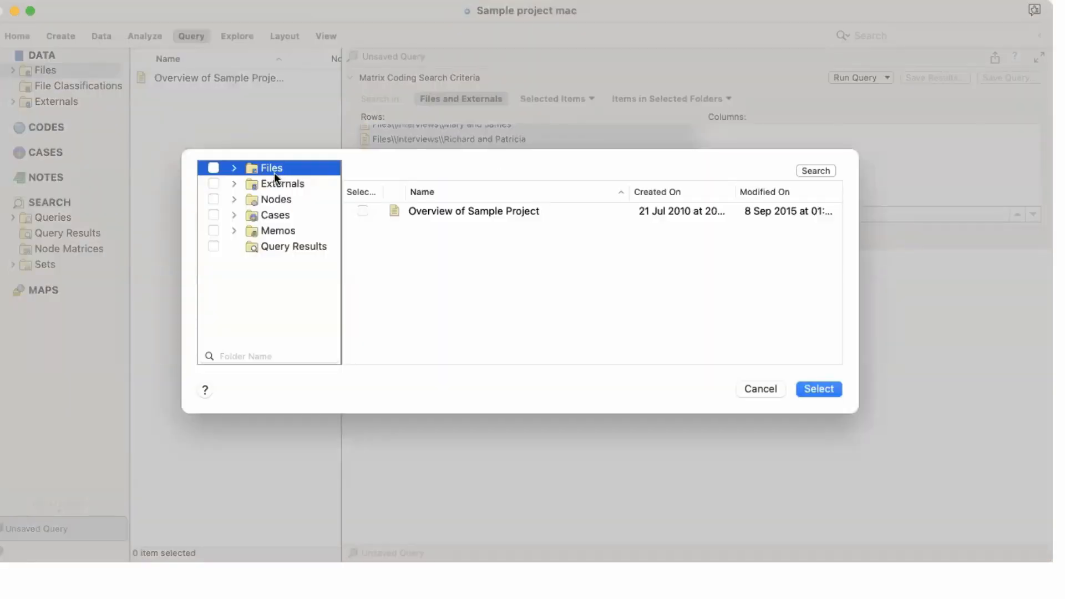
click(234, 199)
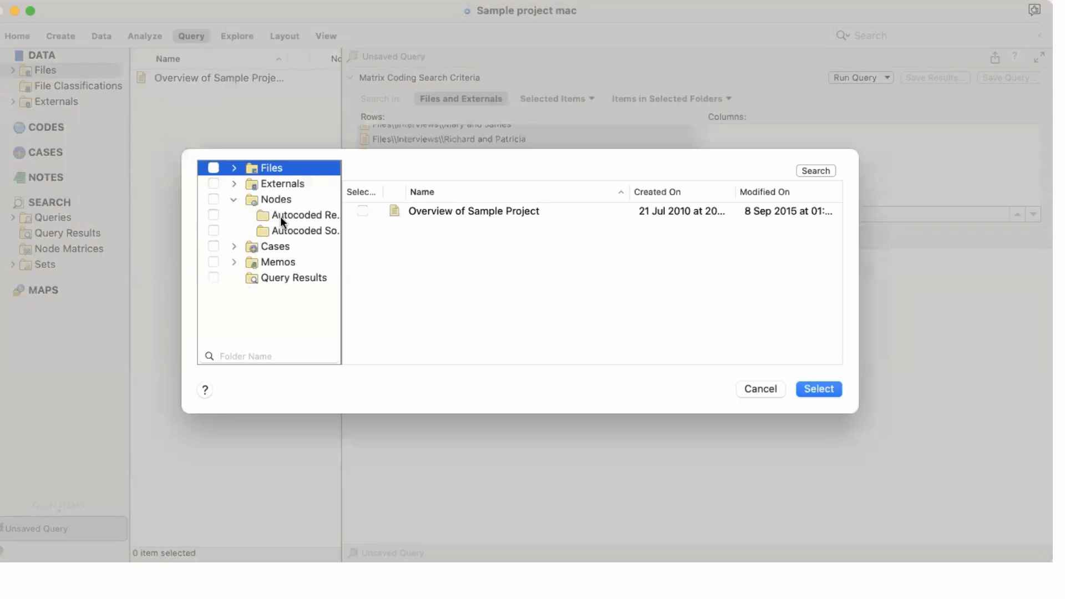
click(272, 203)
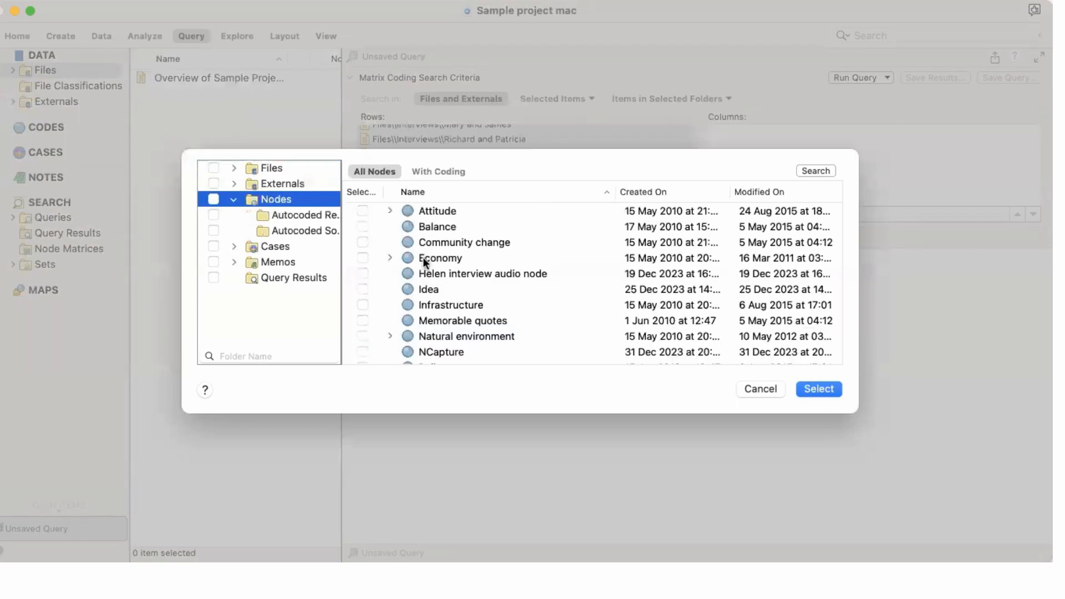
Step: Select the Economy node and its child nodes Agriculture, Fishing or aquaculture, Jobs and cost of living, and Tourism
scroll(425, 259, down, 2)
click(364, 232)
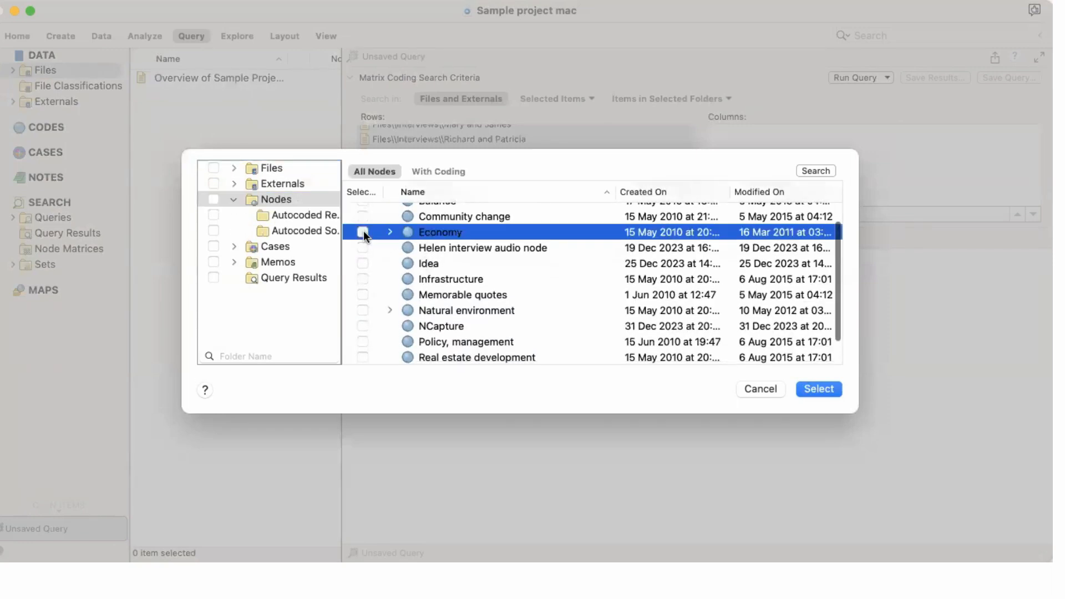
click(363, 231)
click(389, 231)
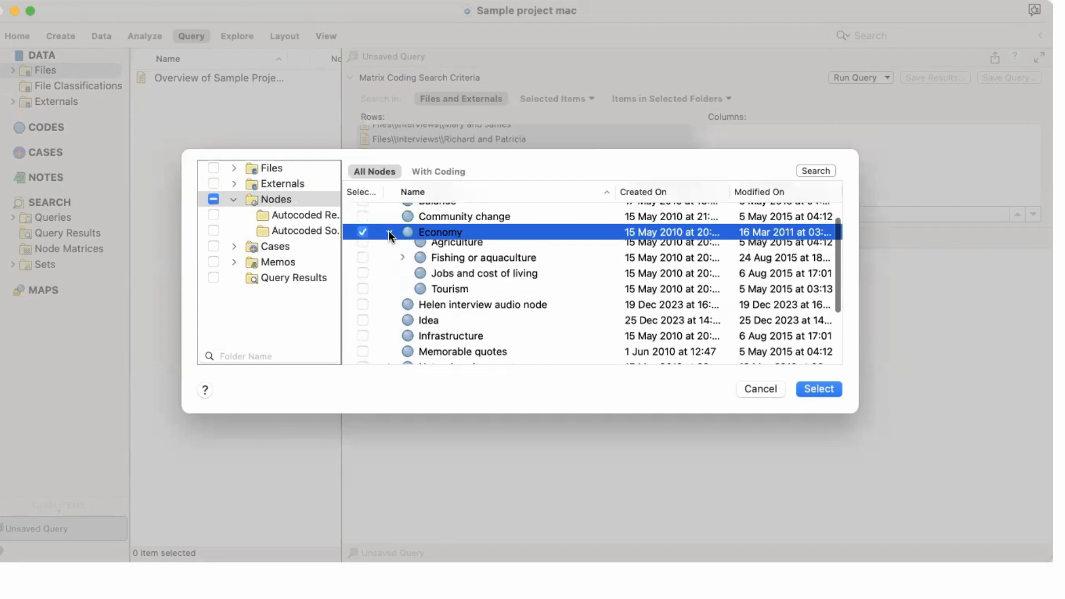
click(358, 247)
click(358, 248)
click(361, 261)
click(361, 264)
click(362, 275)
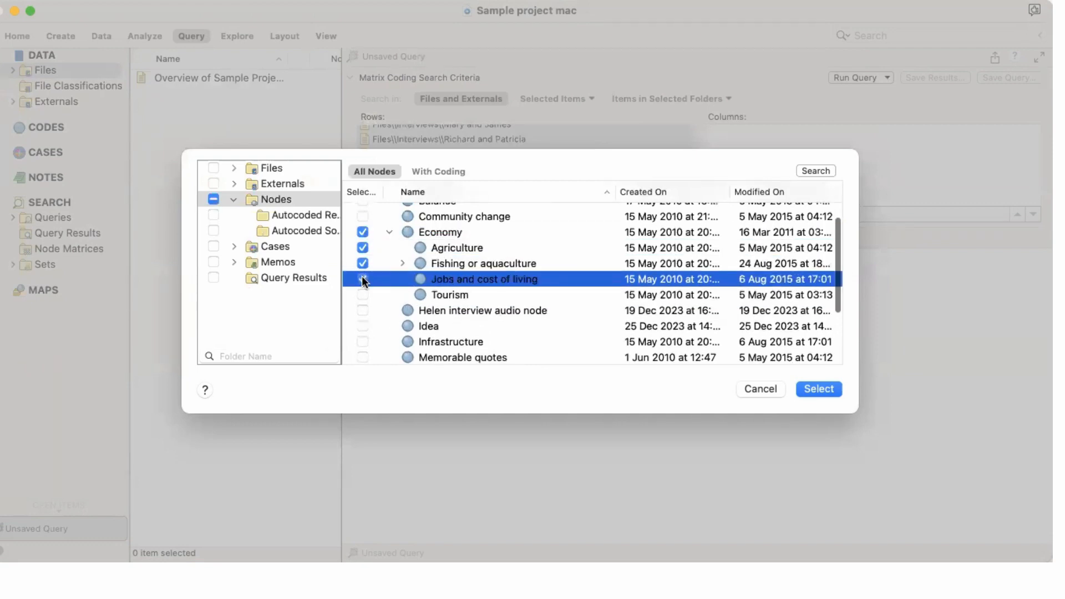
click(361, 280)
click(362, 293)
click(362, 292)
Step: Select the Natural environment node and expand it to show its child nodes
scroll(362, 291, down, 3)
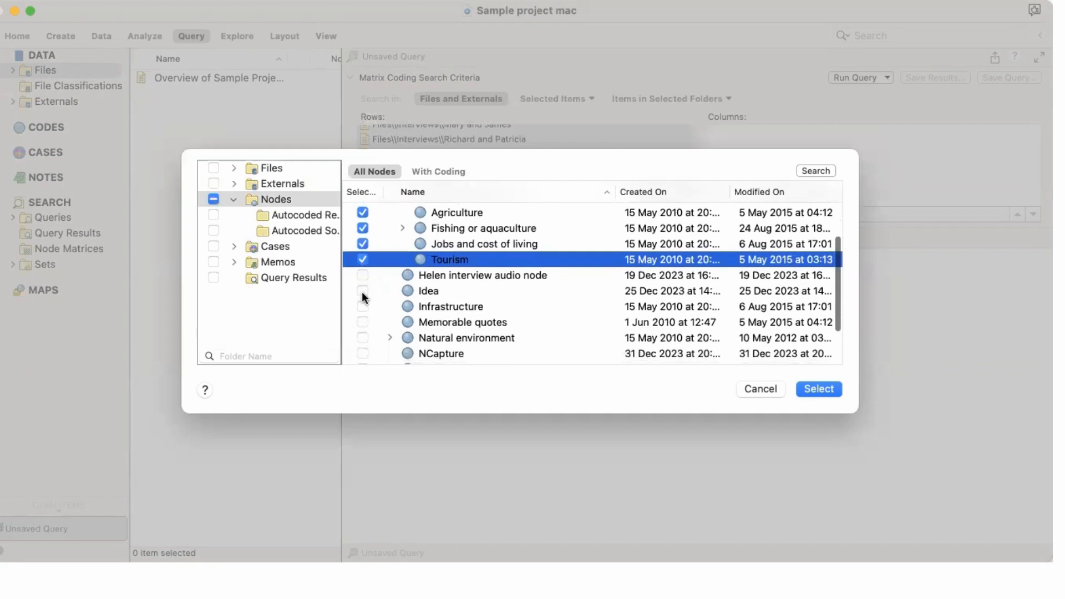
scroll(362, 297, down, 3)
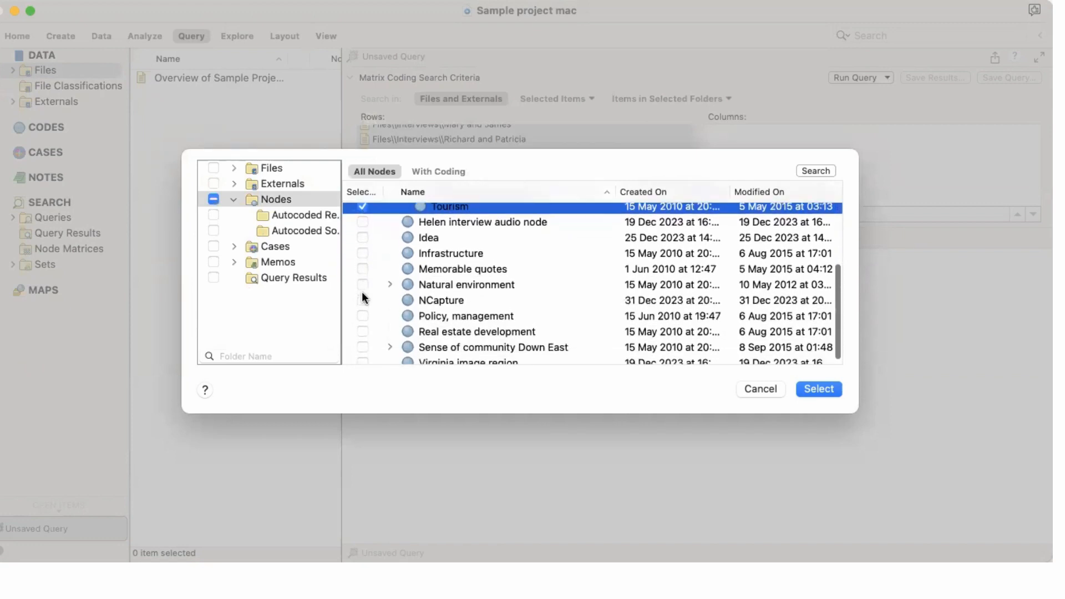
scroll(362, 292, down, 1)
click(362, 278)
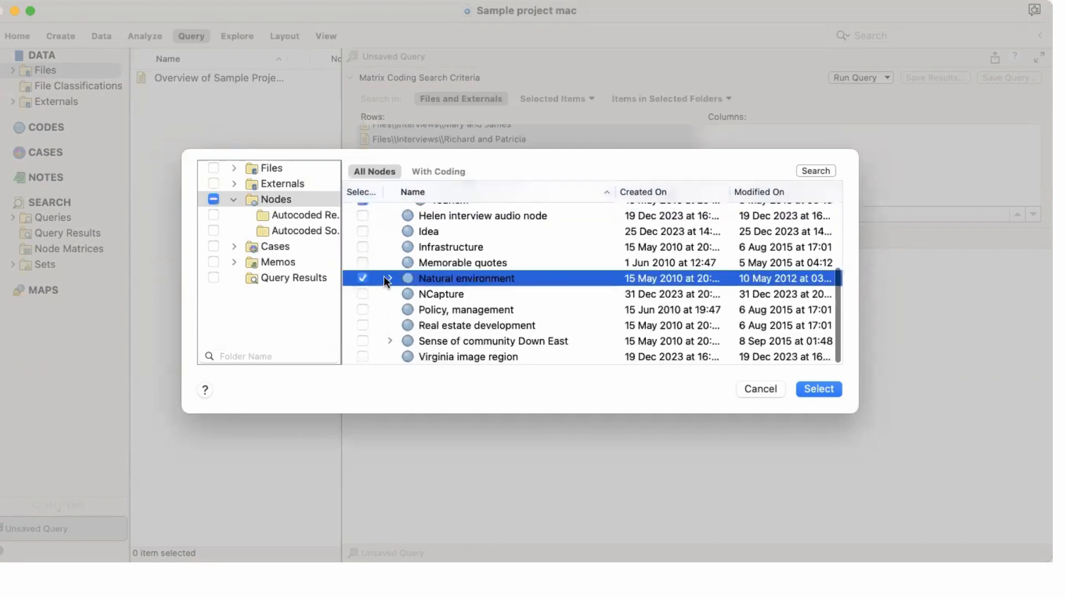
click(387, 278)
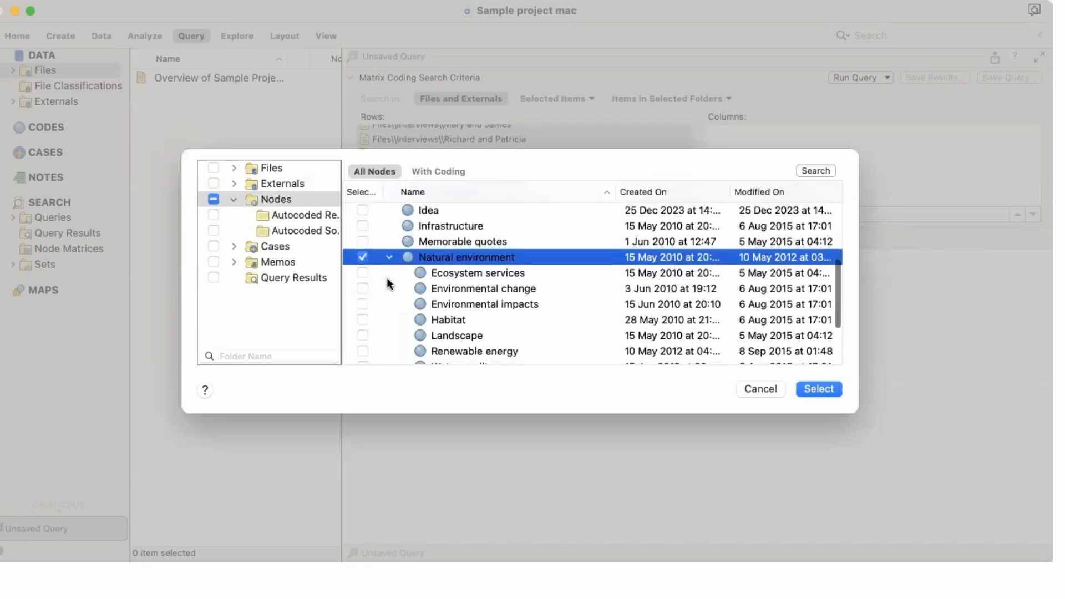
scroll(387, 277, down, 1)
Step: Select Natural environment's child nodes Ecosystem services, Environmental change, Environmental impacts, Habitat, Landscape, Renewable energy, and Water quality
click(362, 268)
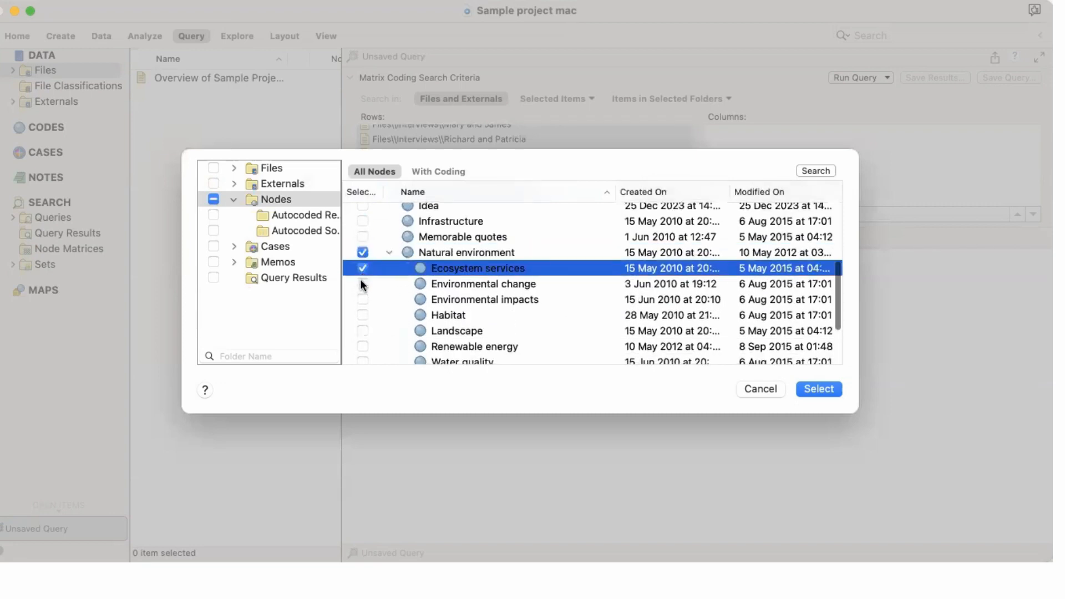
click(361, 284)
click(360, 299)
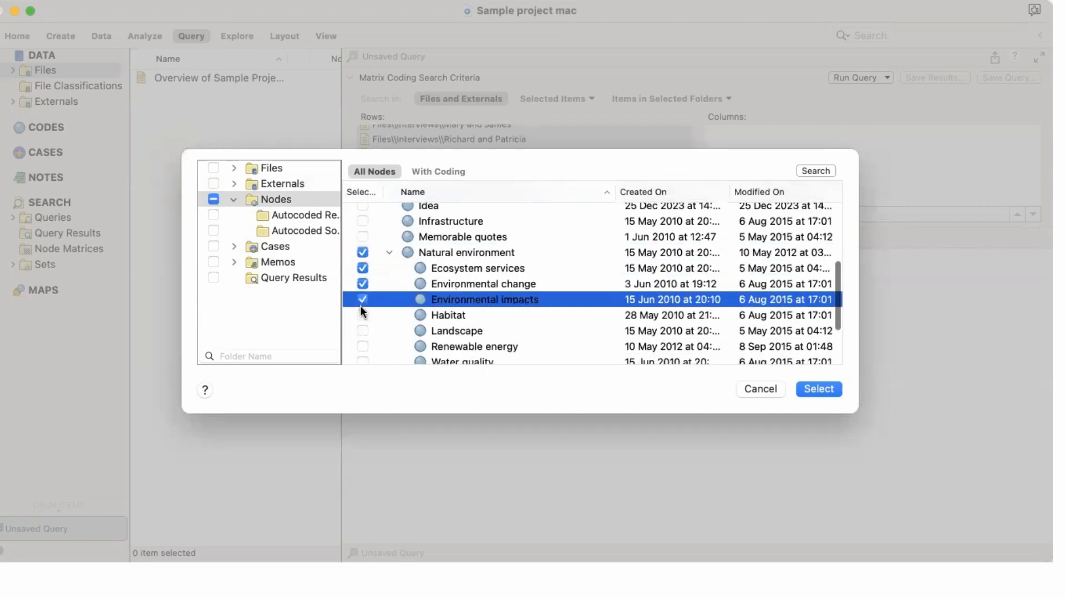
click(362, 314)
click(363, 331)
scroll(363, 331, down, 3)
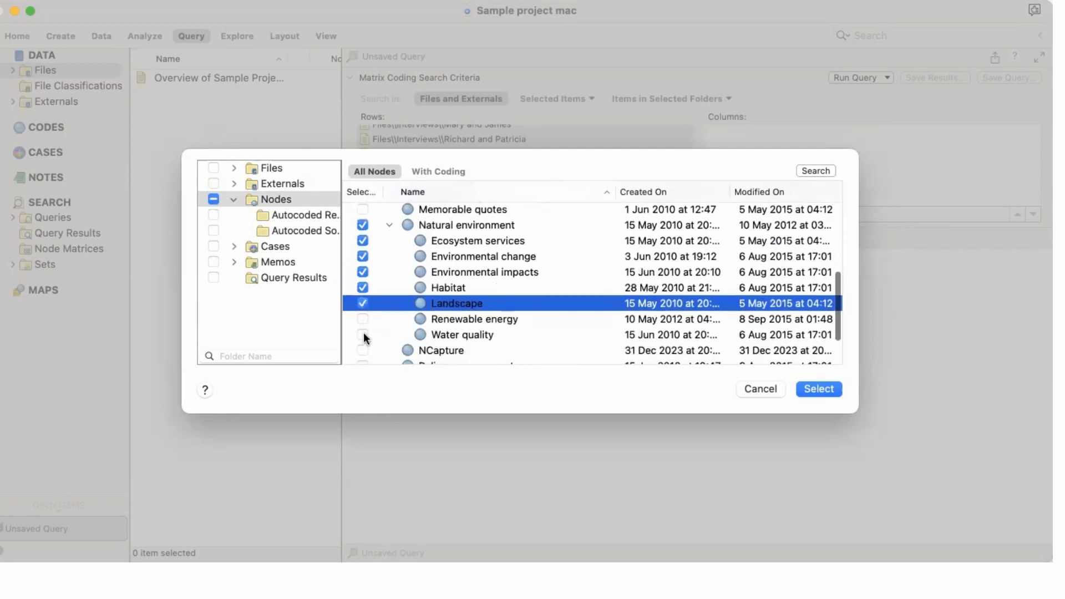
click(363, 304)
click(362, 320)
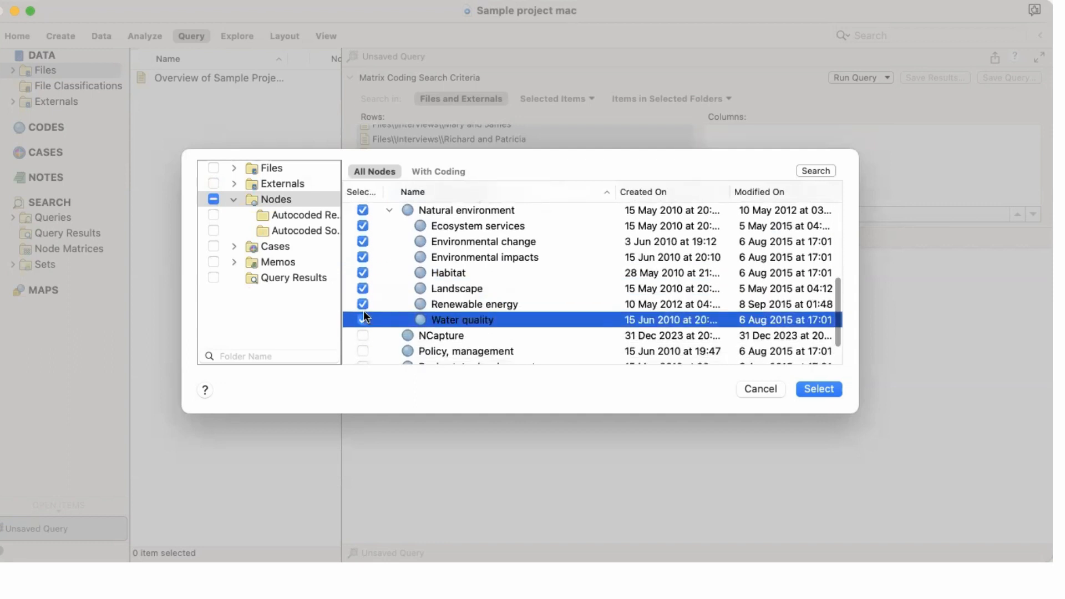
Step: Add the selected nodes as the query's columns and run the Matrix Coding query
click(816, 389)
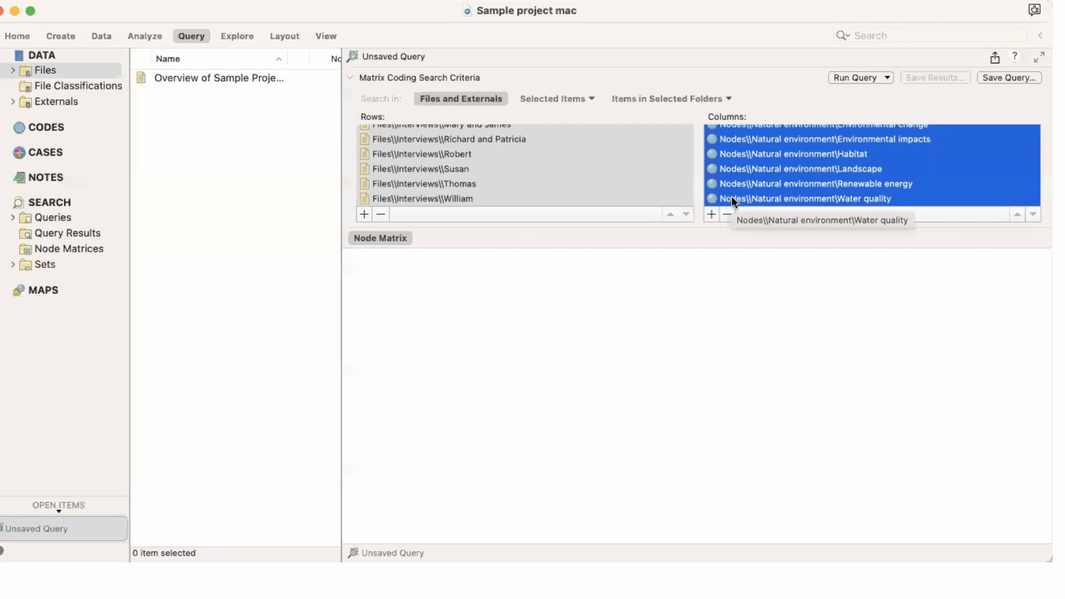
click(858, 78)
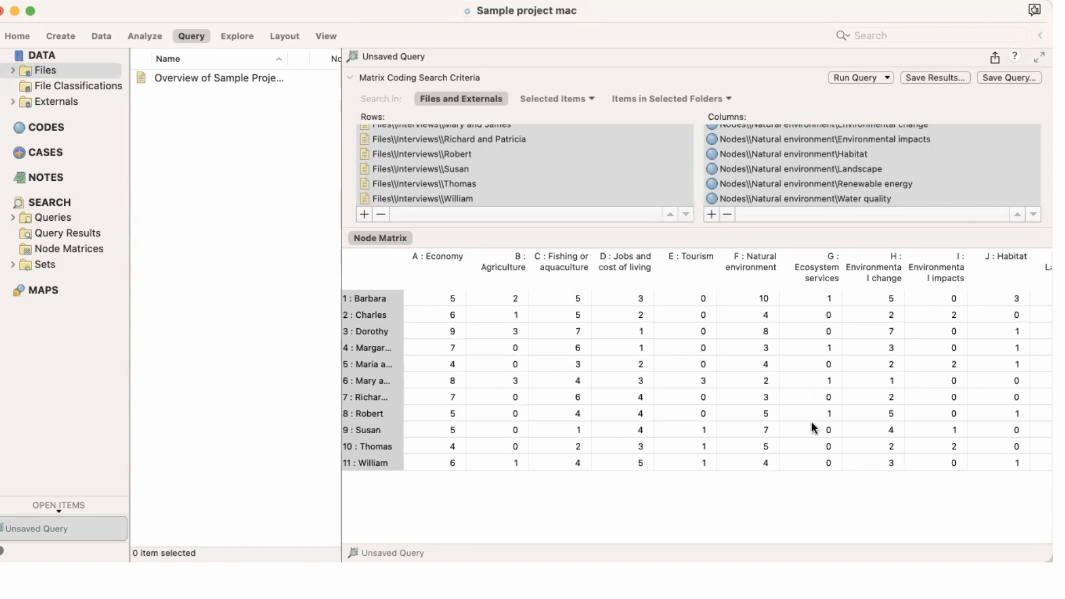
Step: Apply Green-Yellow-Red cell shading to the node matrix results
click(453, 299)
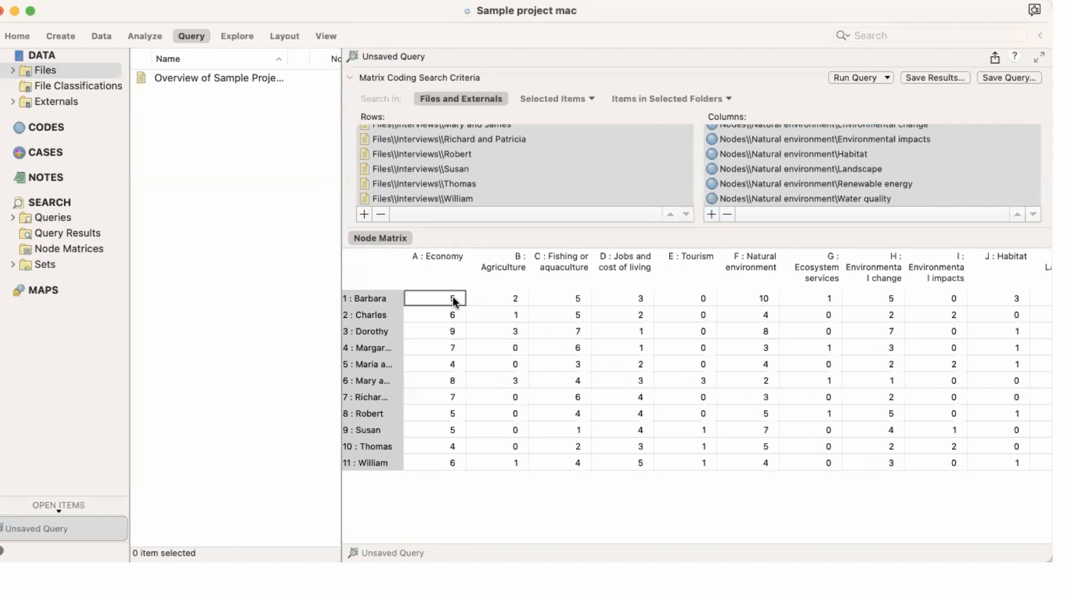
right_click(454, 302)
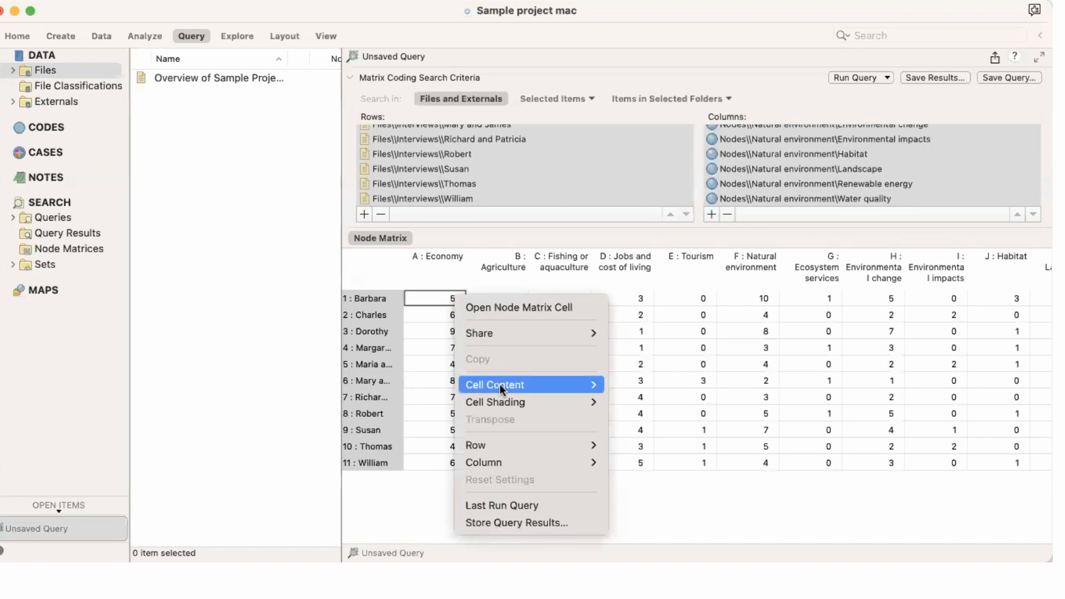
mouse_move(499, 384)
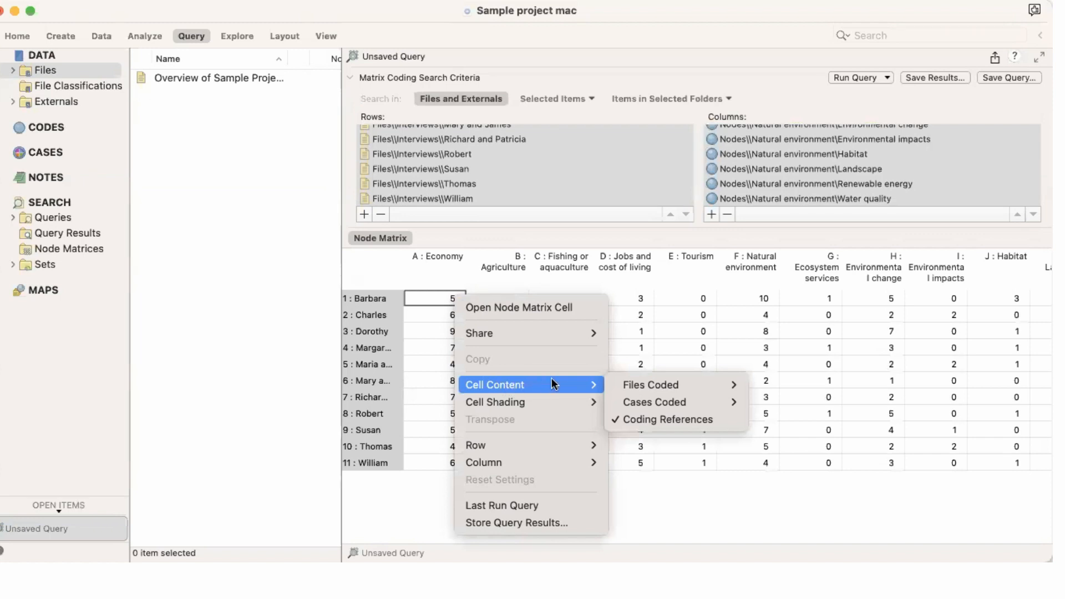
mouse_move(636, 398)
mouse_move(548, 402)
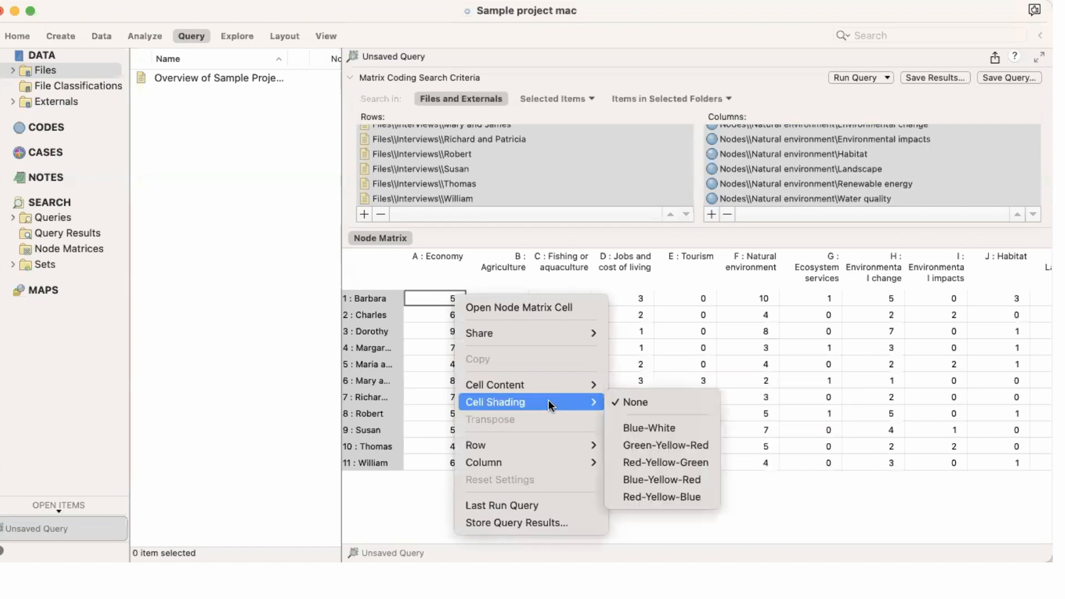
click(619, 445)
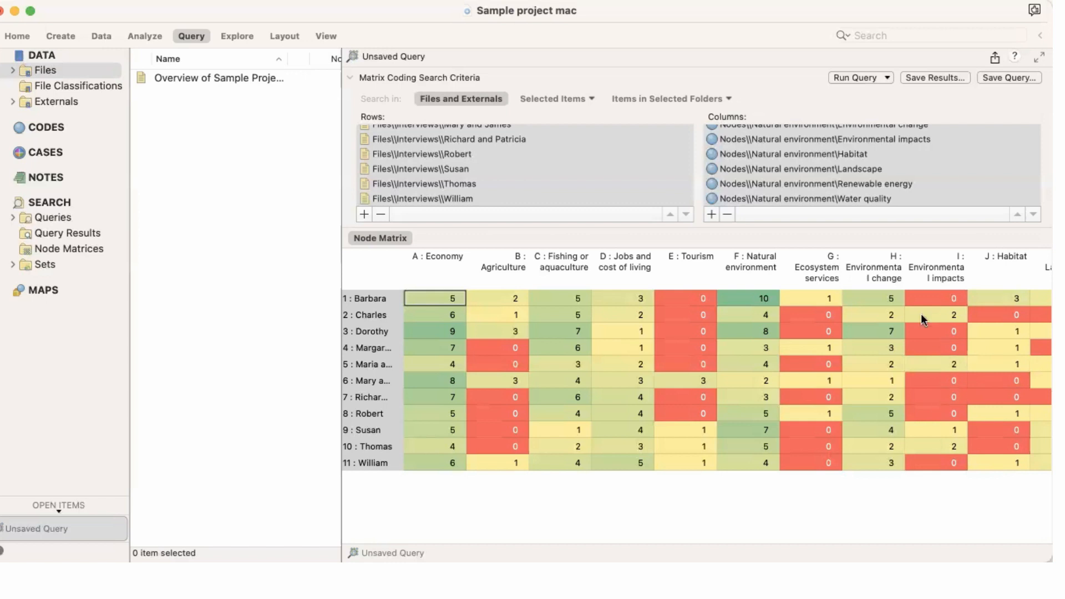
Step: Open the matrix cell for the first interview and the Economy node, and review its summary and coded references
double_click(451, 302)
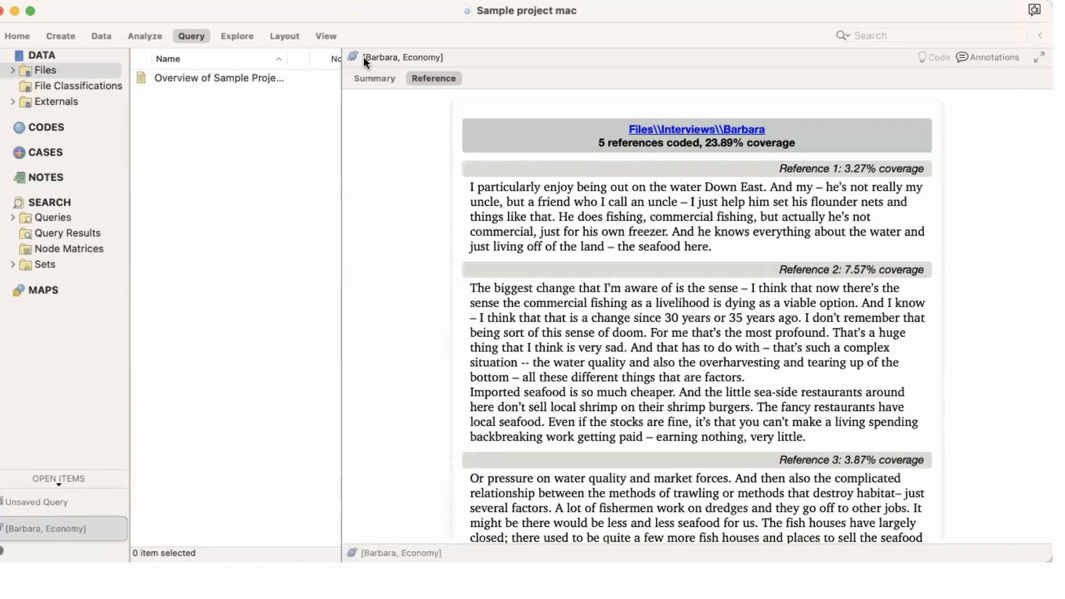
click(379, 81)
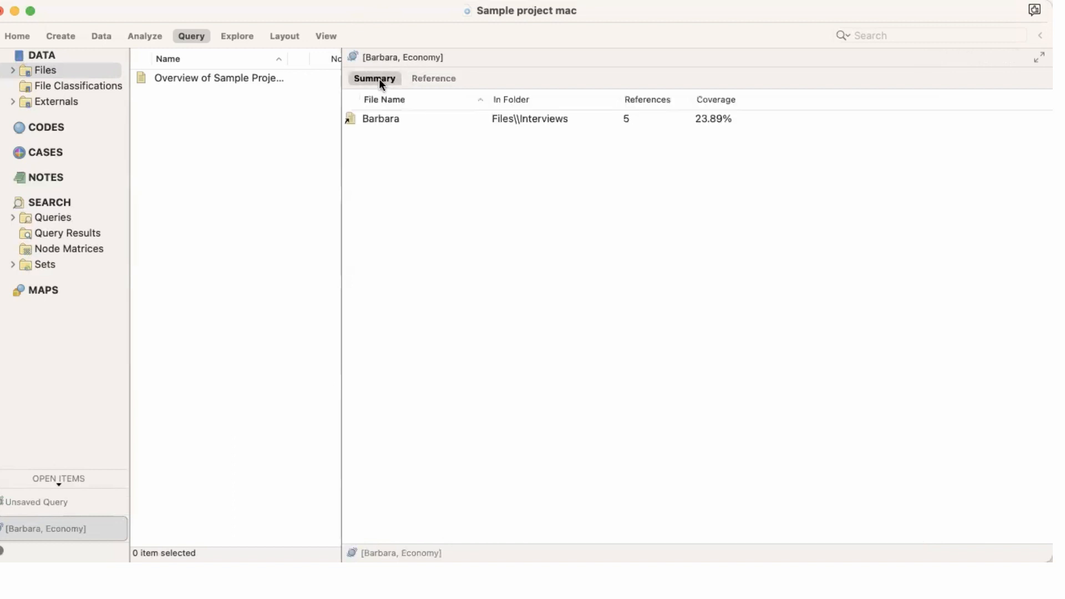
click(431, 80)
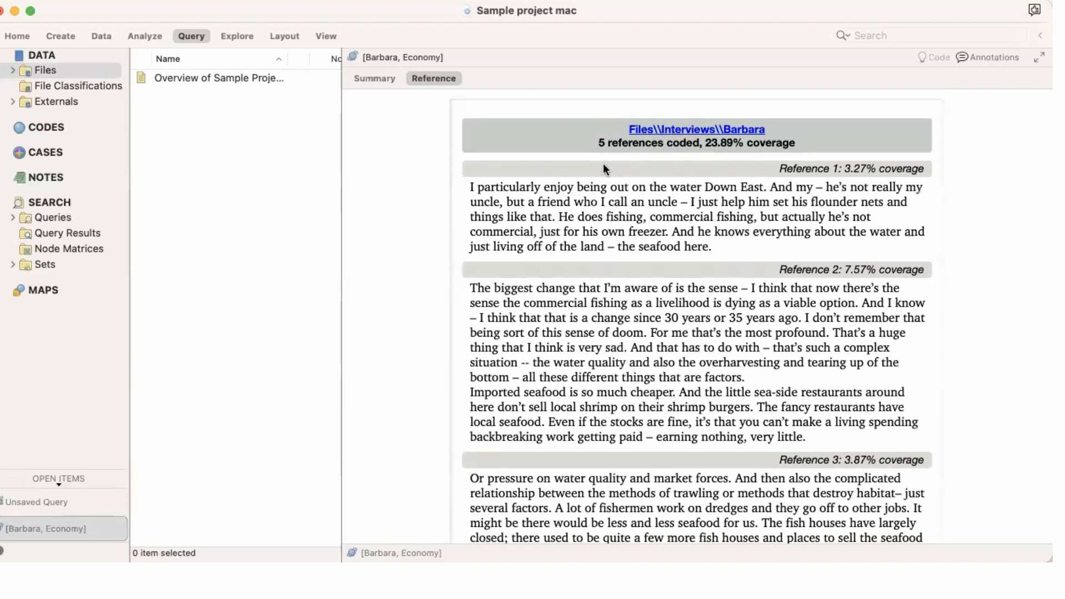
scroll(608, 214, down, 10)
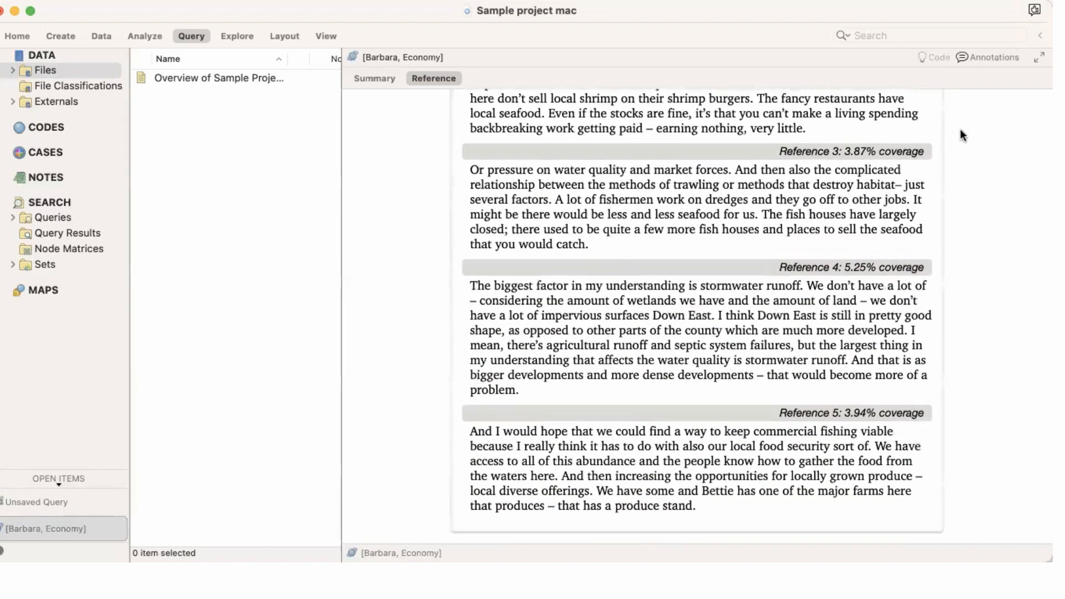
Step: Select all of the cell's reference text, open its export with MS Word (.docx) as the format, and cancel without saving
right_click(959, 130)
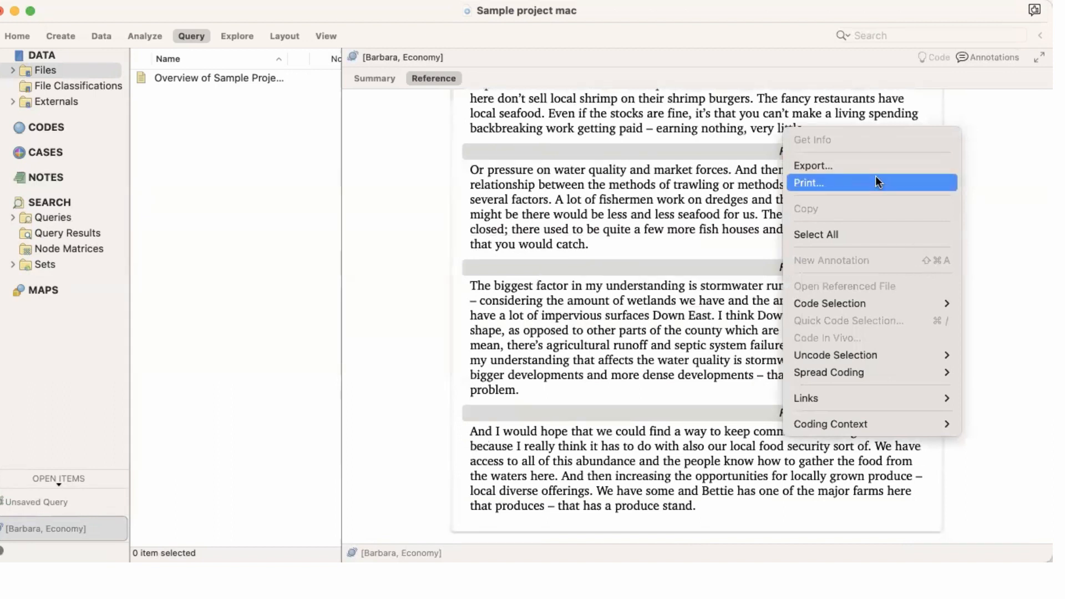
mouse_move(877, 306)
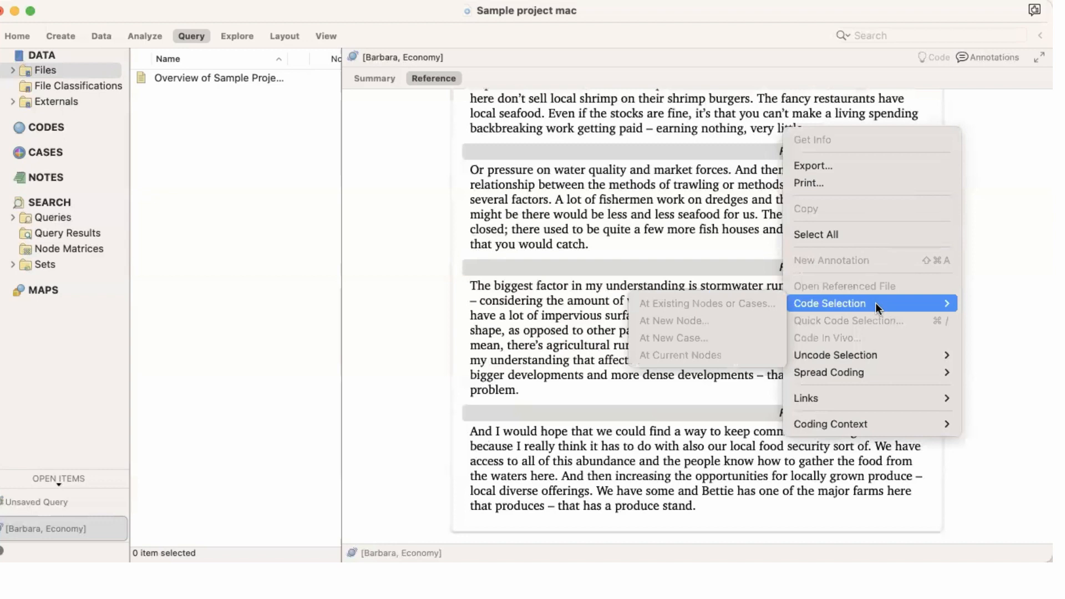
click(619, 177)
drag(630, 170, 698, 228)
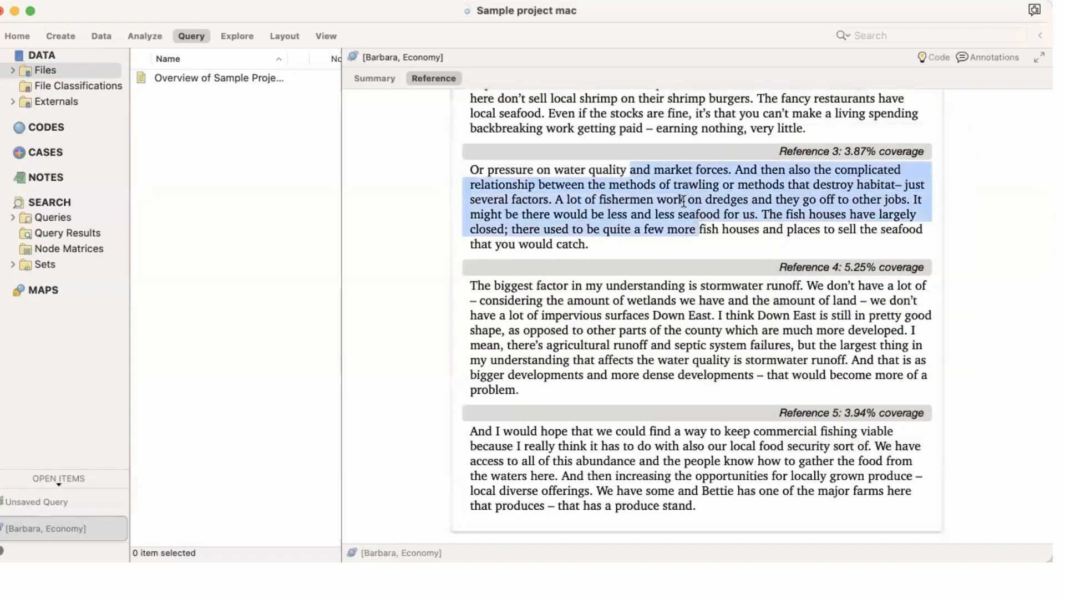
key(super+a)
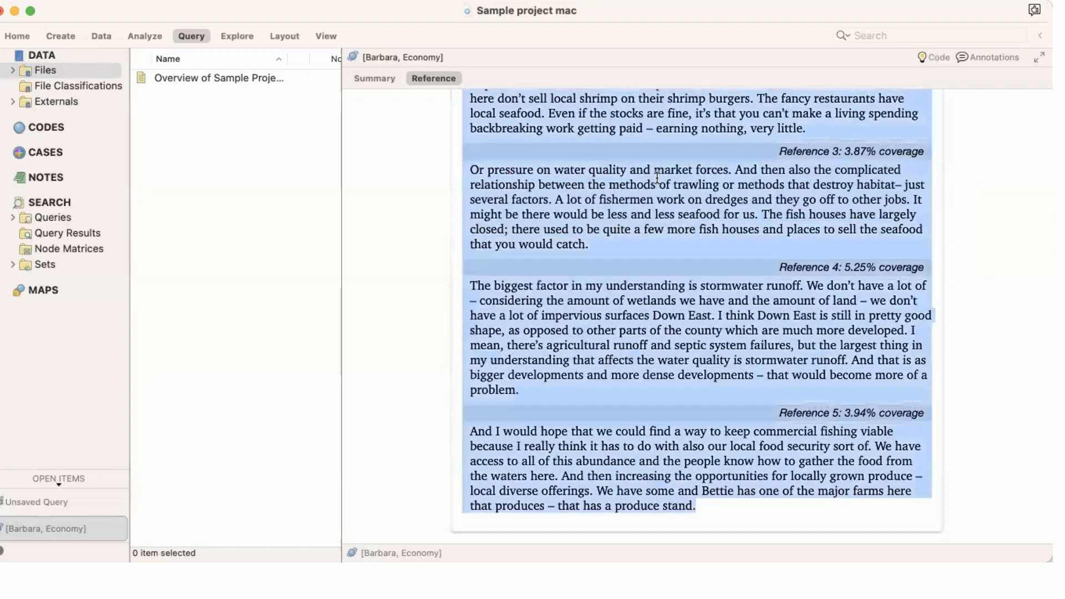
right_click(656, 173)
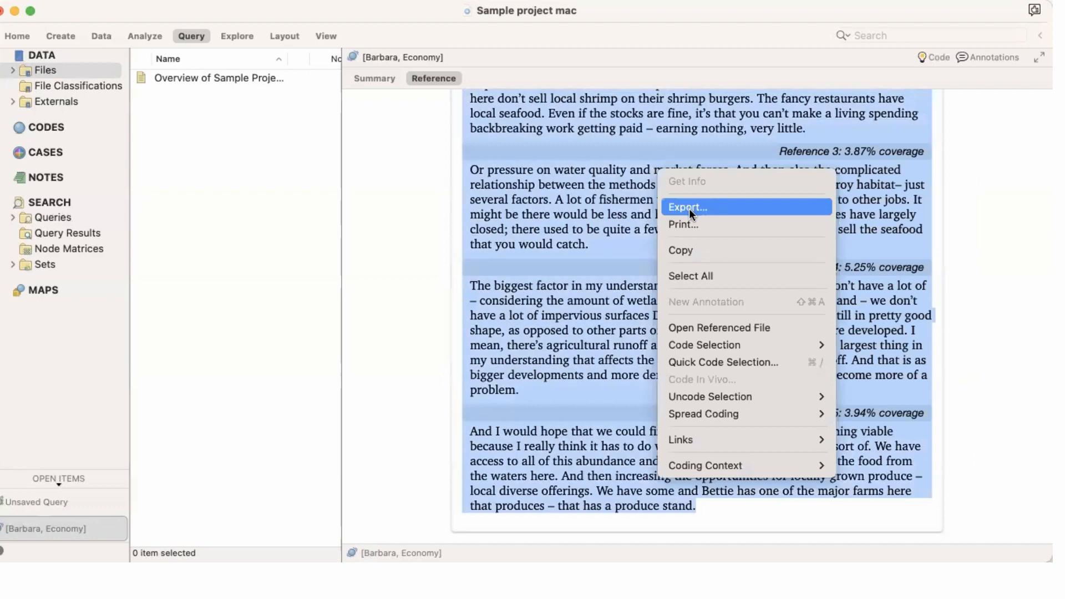
mouse_move(719, 342)
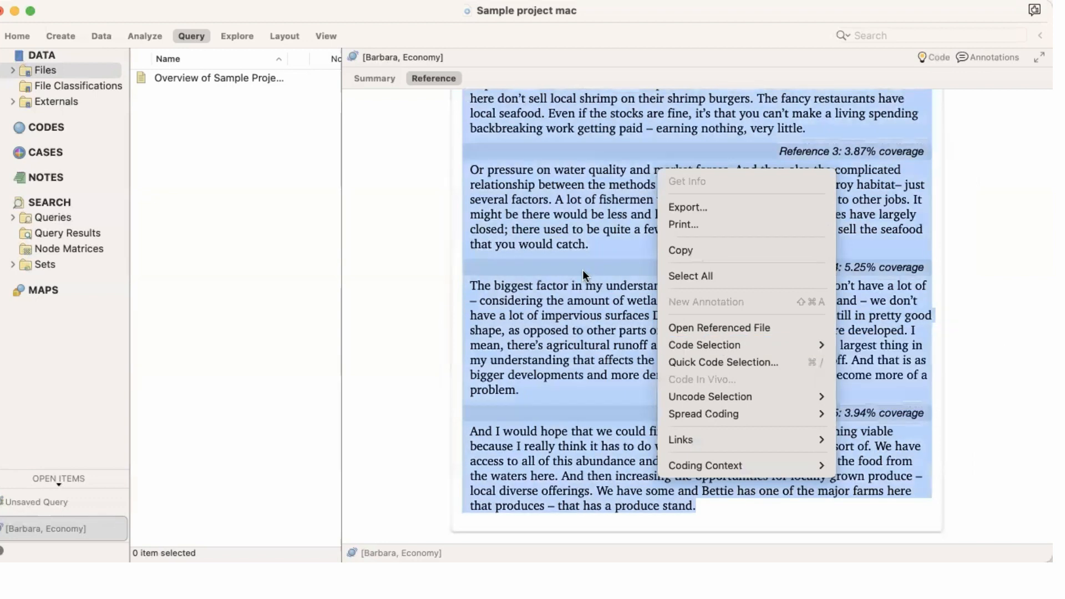
click(695, 210)
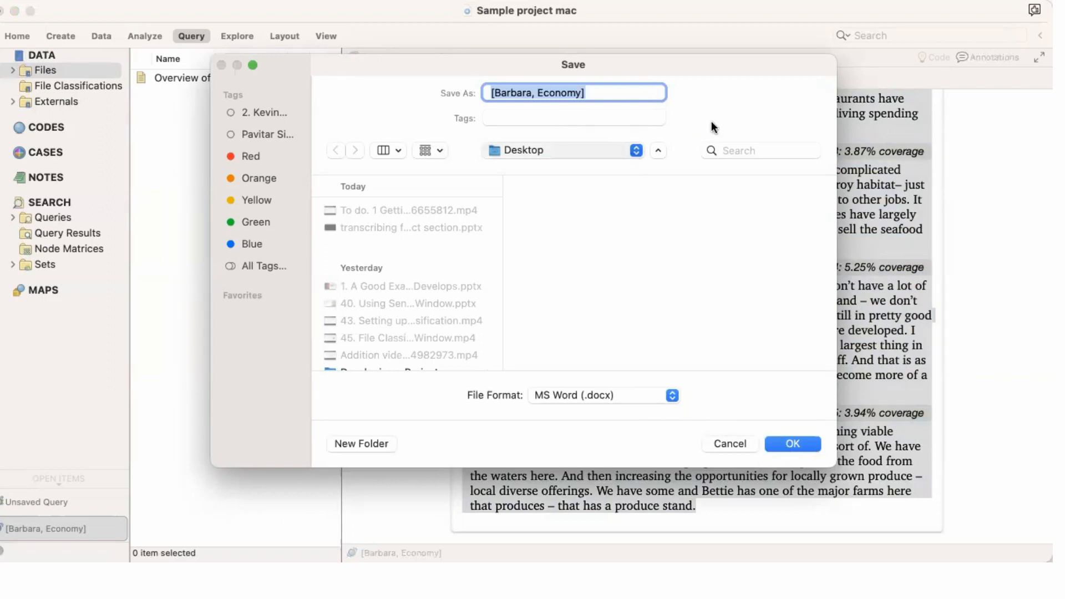
click(731, 444)
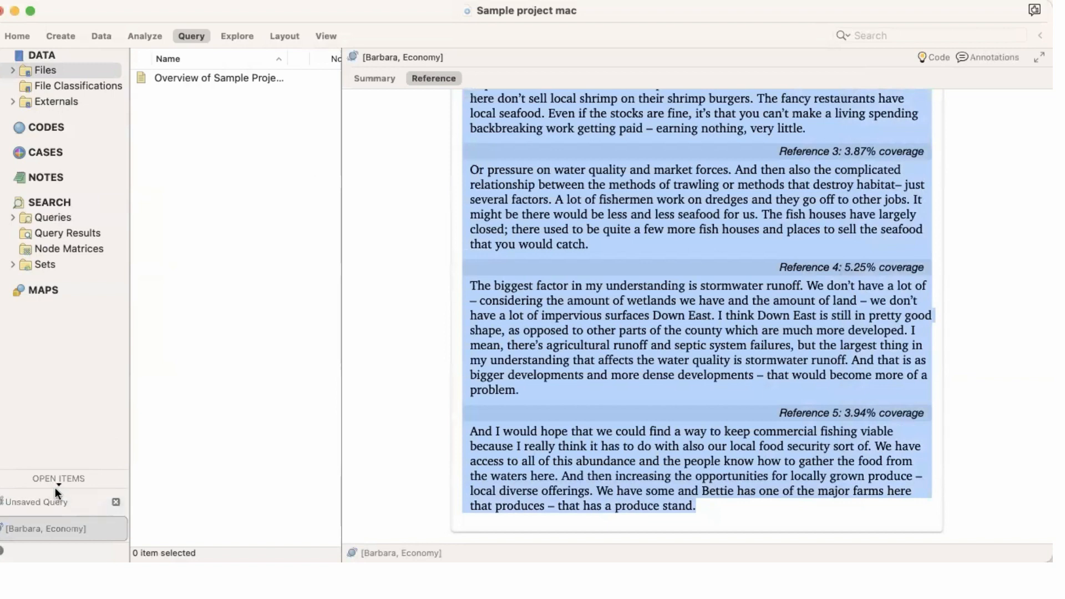
Step: Return to the unsaved query's matrix and look through the display options available for the first Economy cell
click(53, 504)
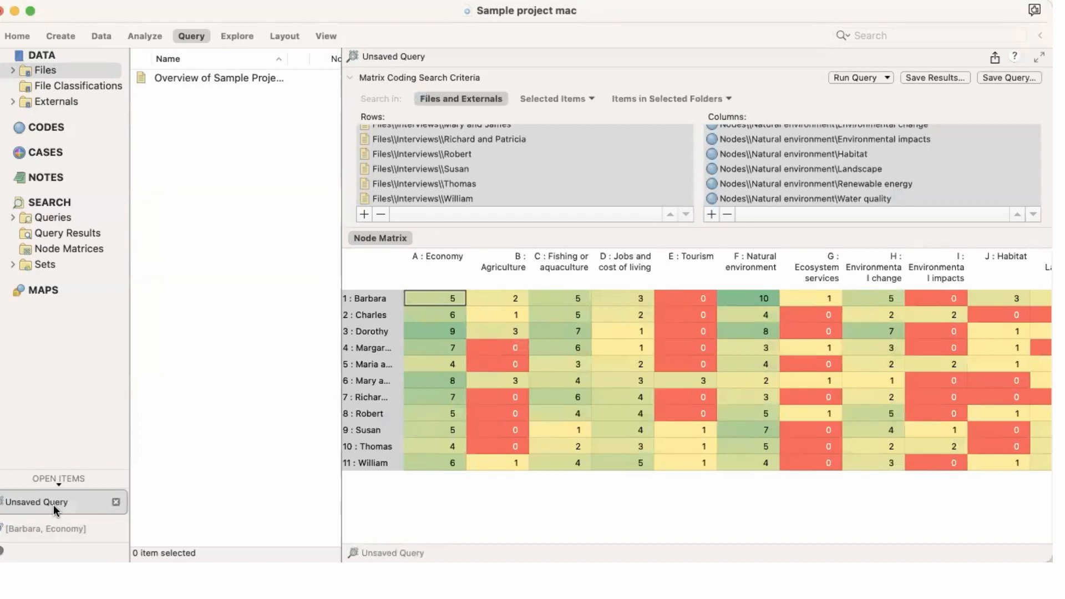
right_click(452, 302)
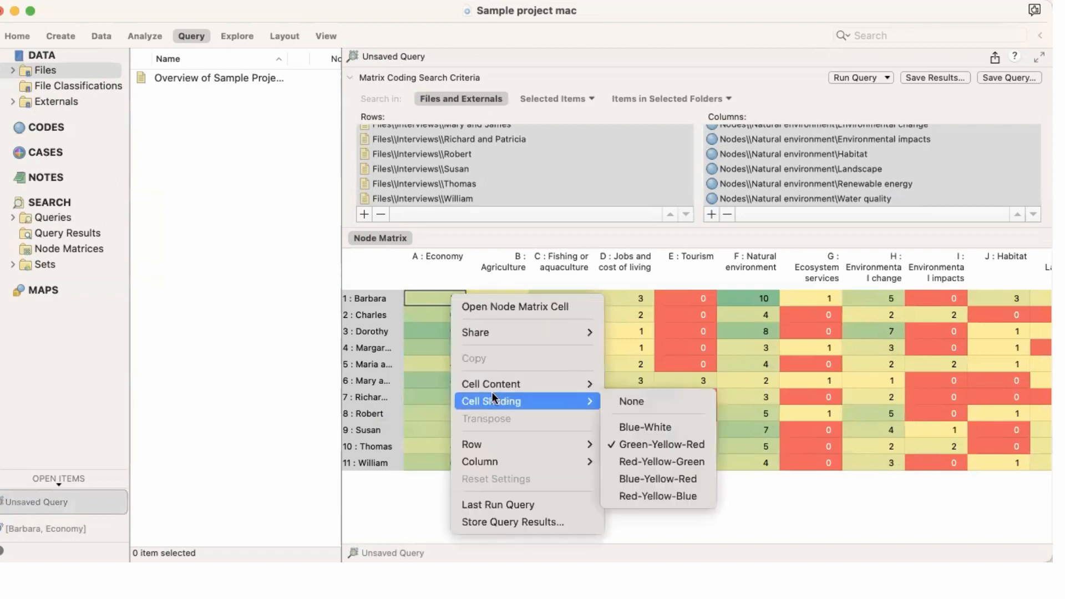
mouse_move(506, 452)
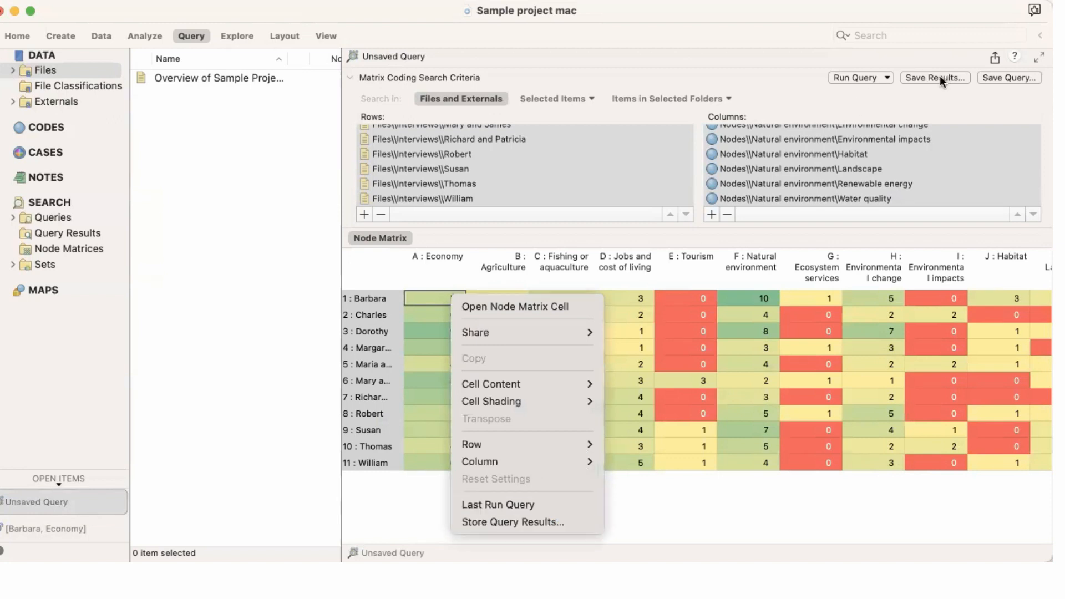
click(1013, 78)
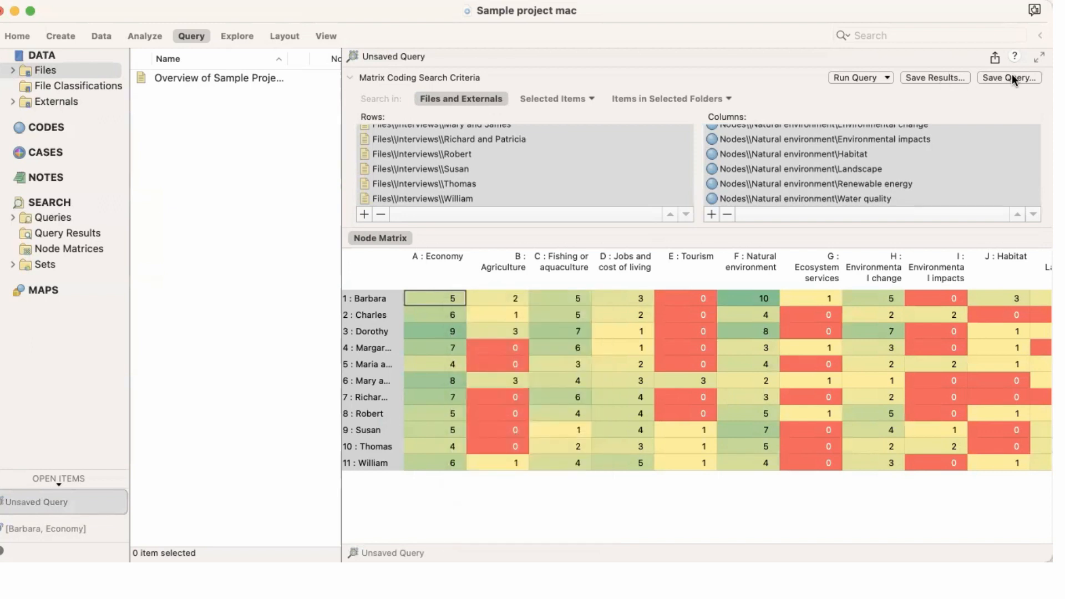
Step: Save the matrix coding query as Interviewee in the main Queries folder
click(1008, 76)
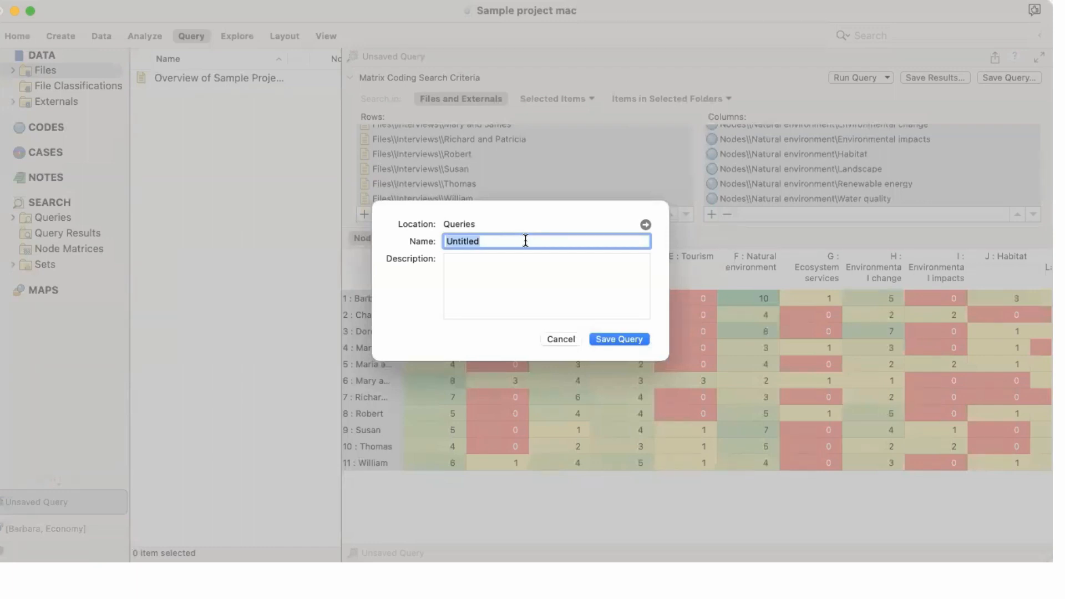
text(Interviewee)
click(644, 224)
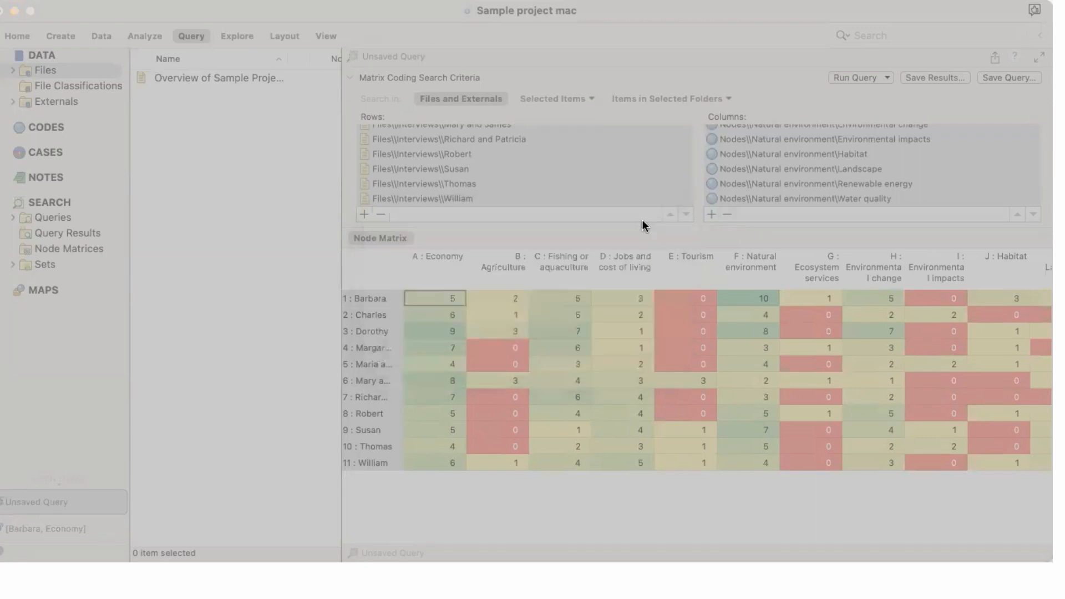
click(383, 141)
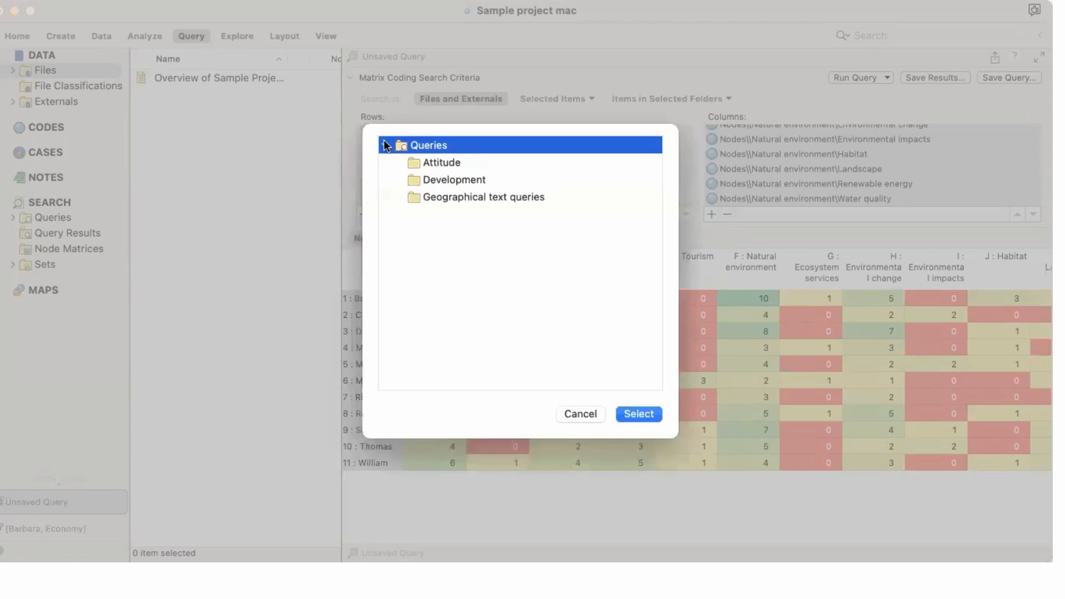
click(435, 163)
click(437, 179)
click(438, 198)
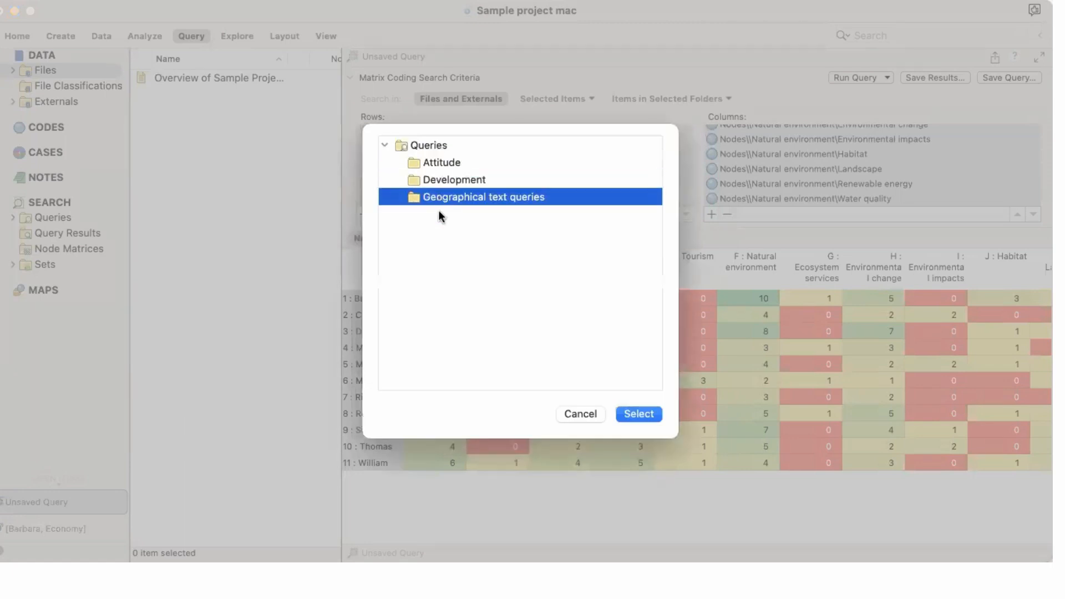
click(386, 145)
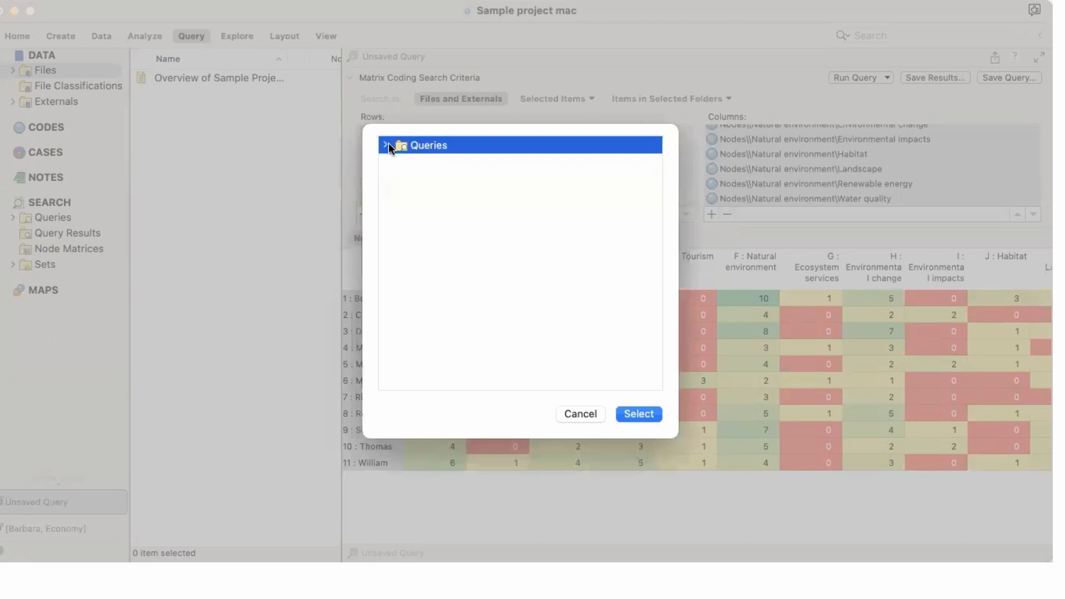
click(645, 414)
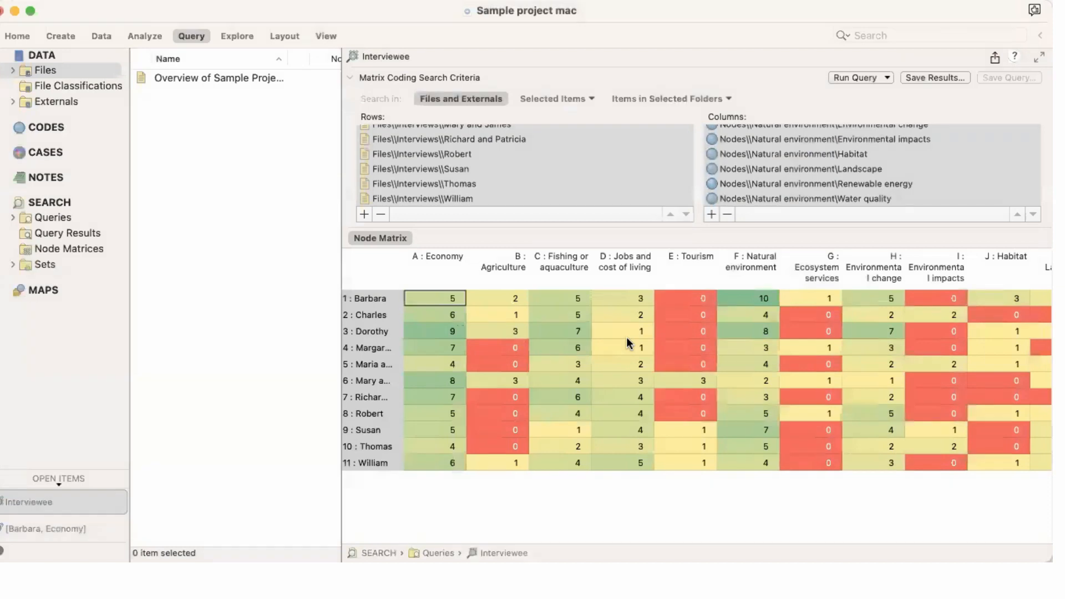
Step: Look through the project's Queries and Query Results folders and select the saved Interviewee query
click(14, 218)
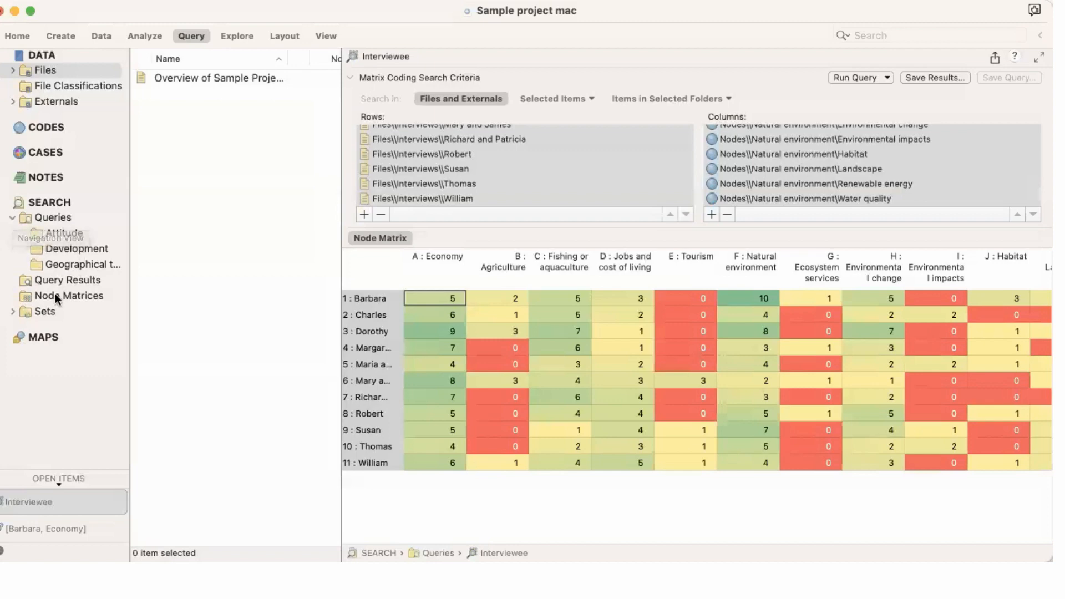
click(58, 217)
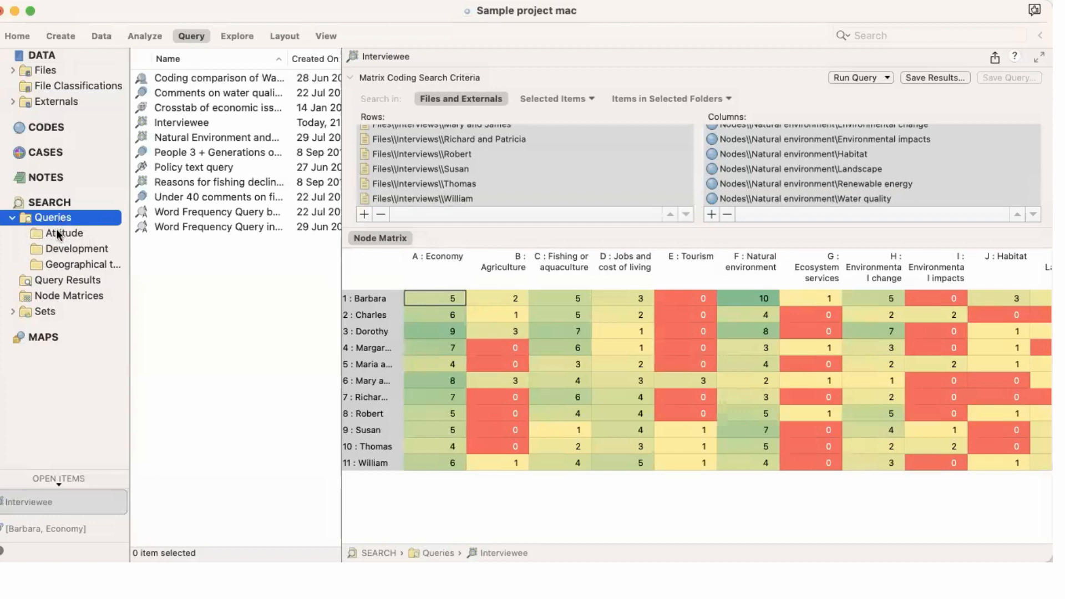
click(52, 278)
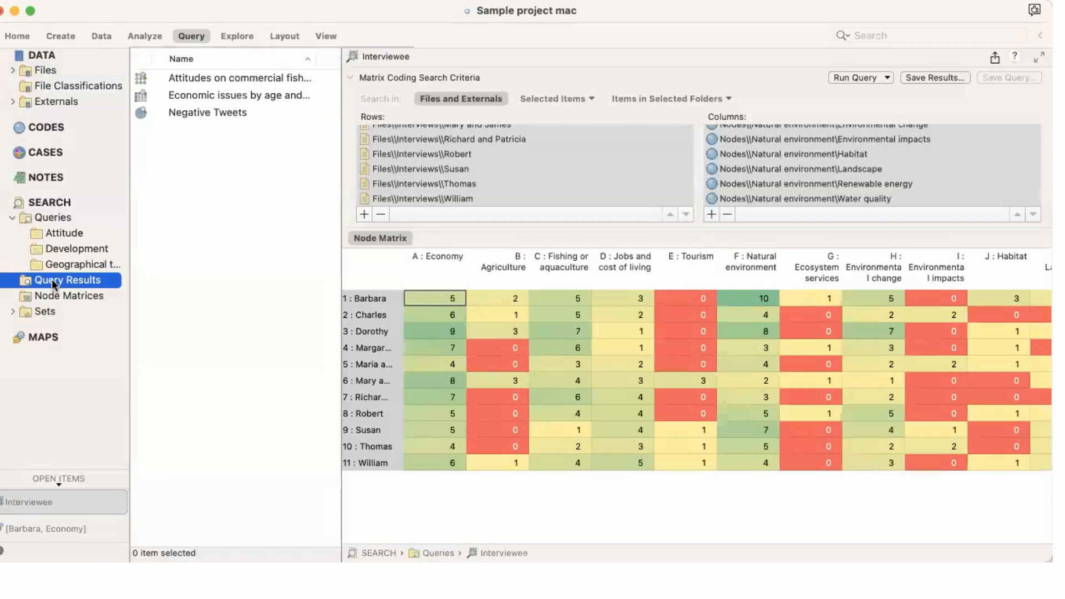
click(49, 217)
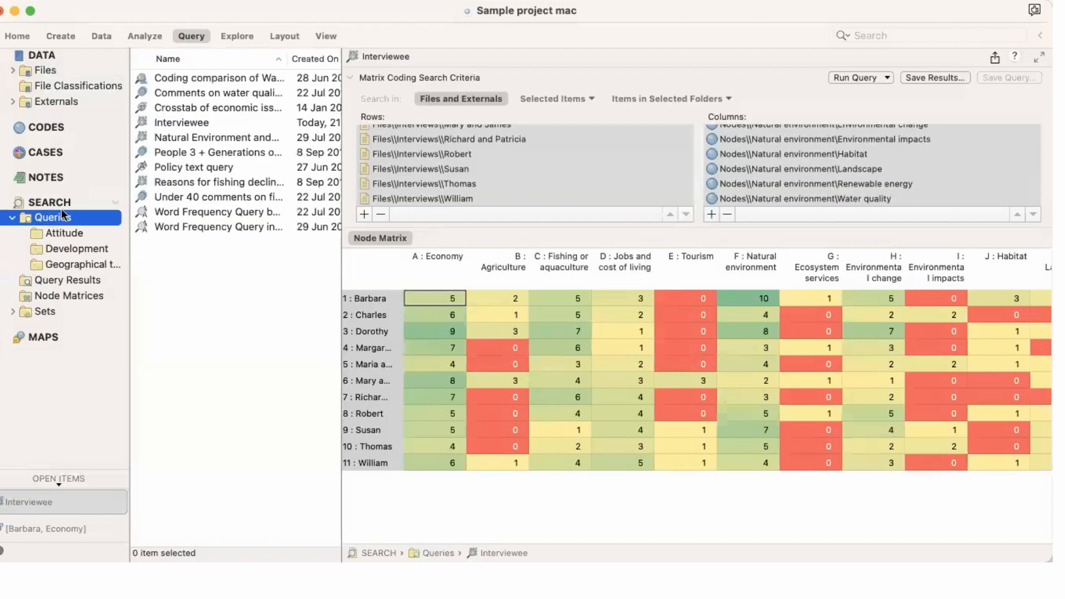
click(155, 118)
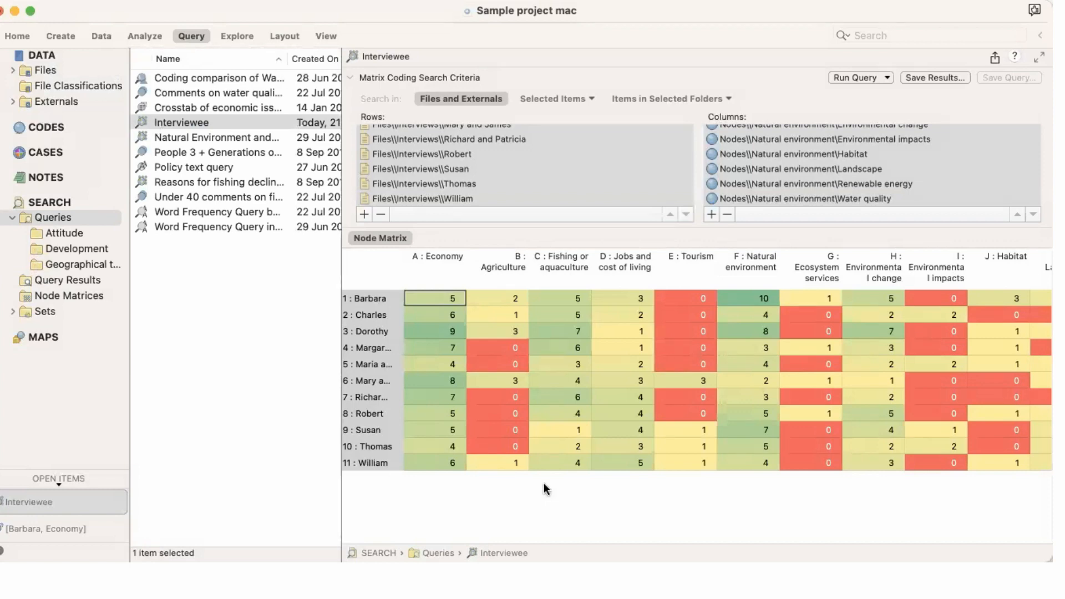
Step: View the matrix's sharing options and open the additional export choices
click(511, 472)
right_click(441, 297)
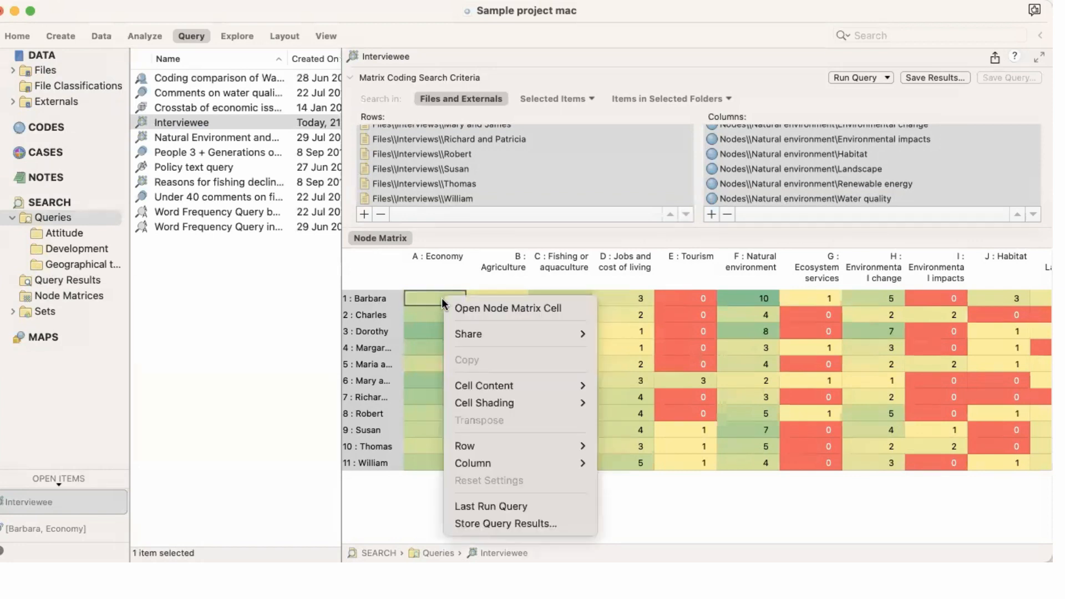
mouse_move(543, 334)
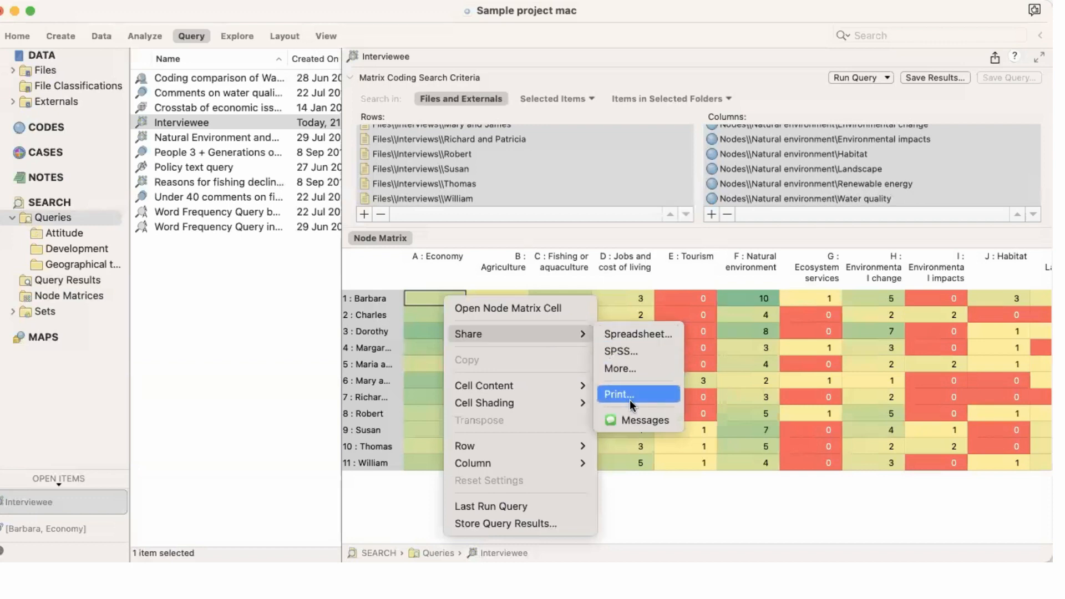
click(624, 368)
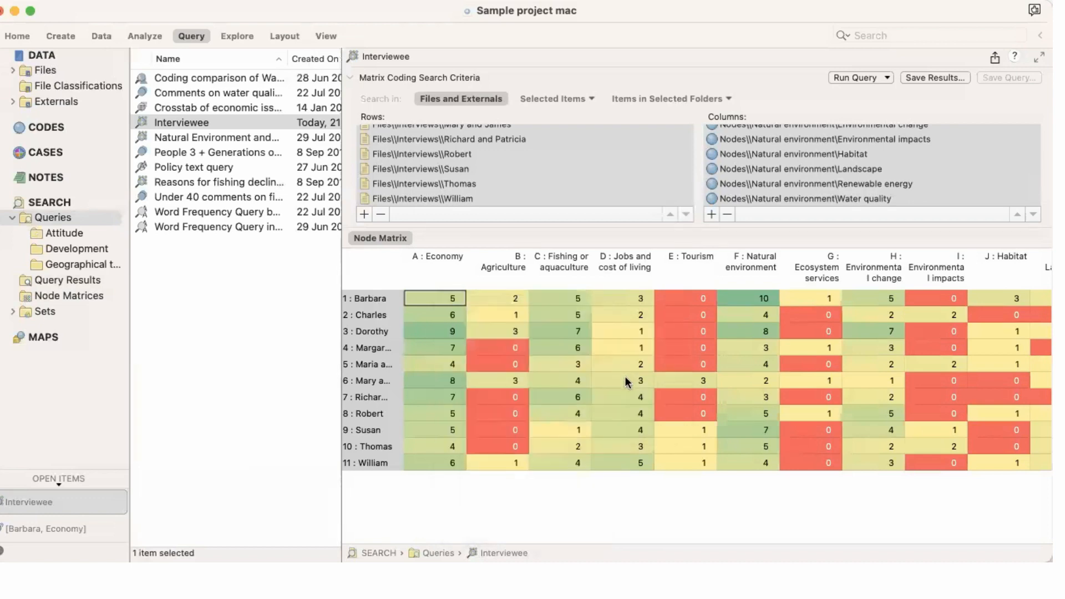